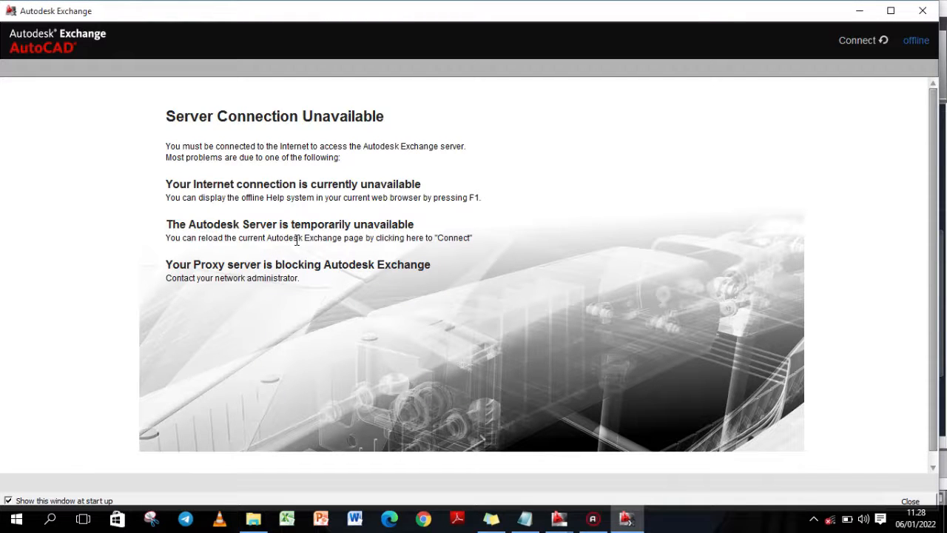
- Close the startup window and draw a rectangle 80 long and 20 wide in the upper half of the drawing frame
left_click(925, 9)
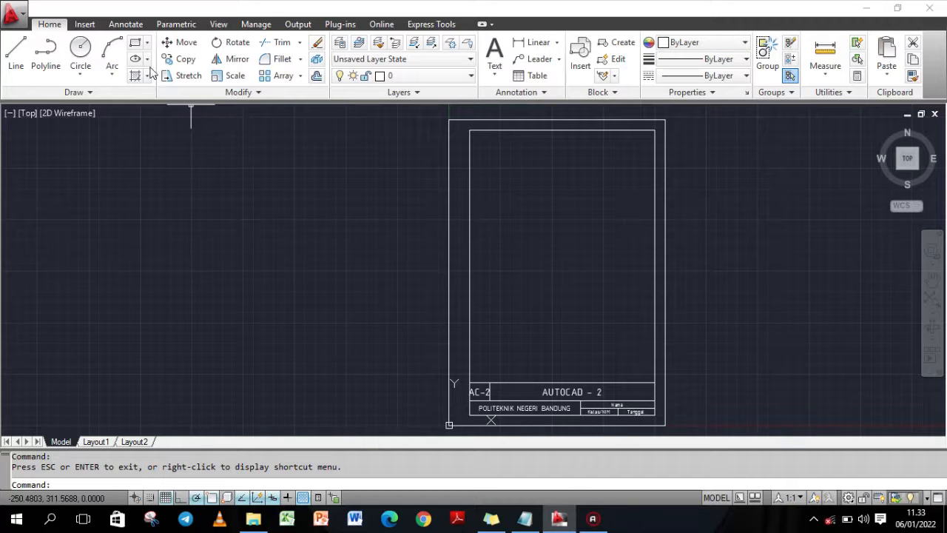
left_click(135, 45)
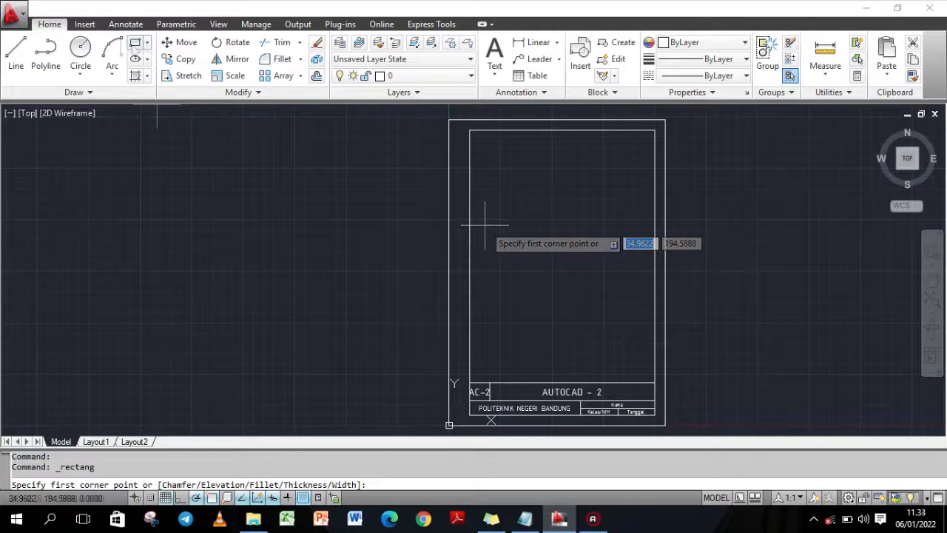
left_click(533, 219)
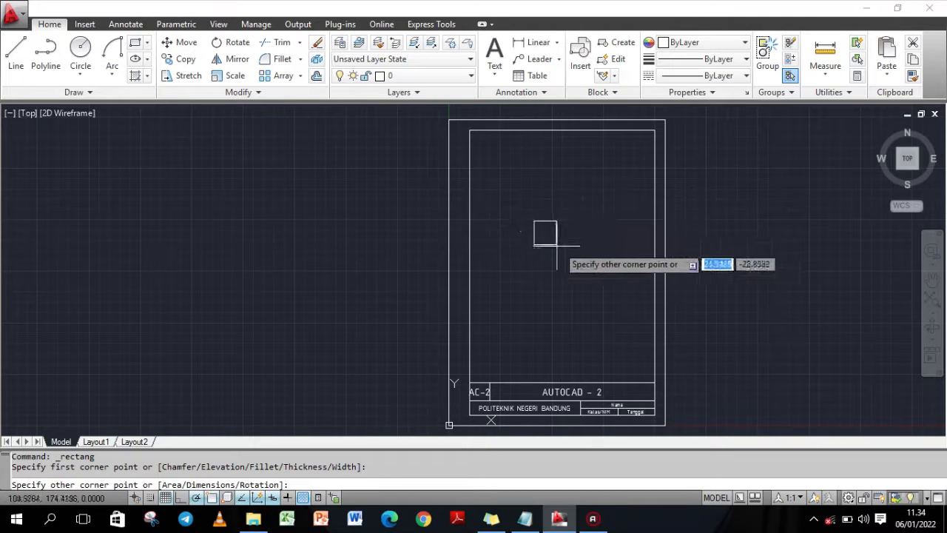
type("d")
key("Return")
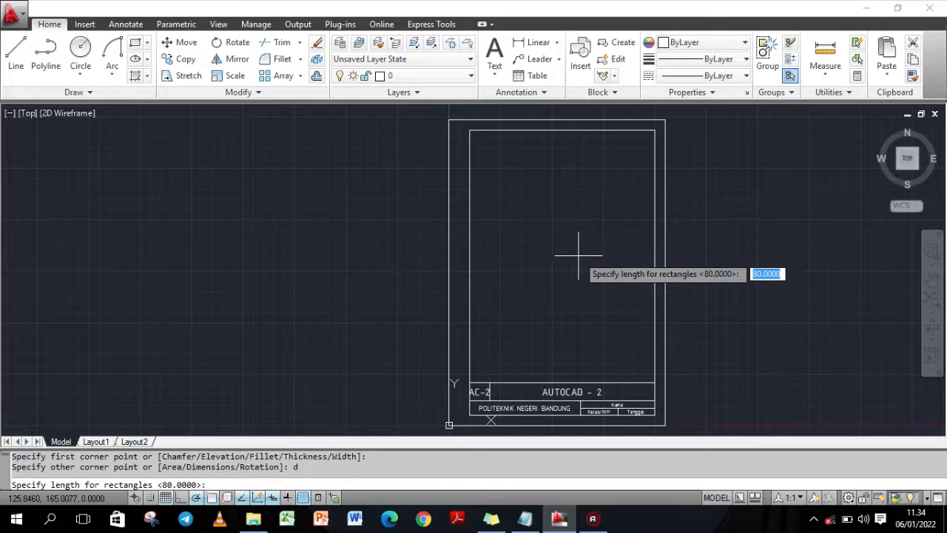
type("80")
key("Return")
type("2")
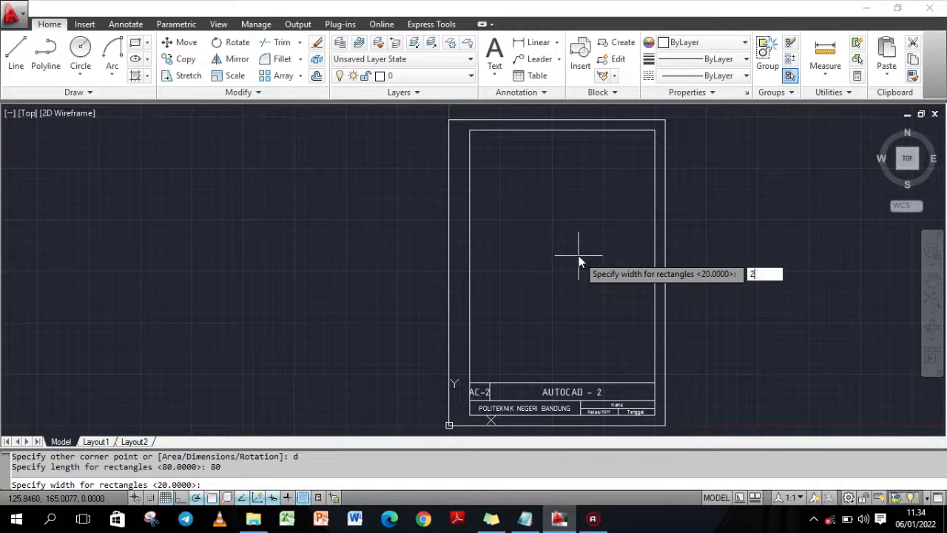
type("0")
key("Return")
key("Return")
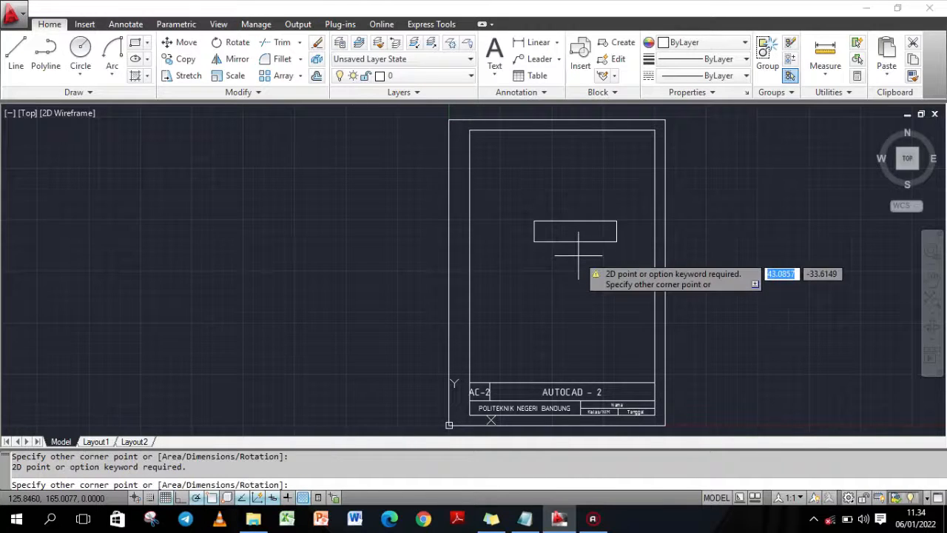
left_click(618, 268)
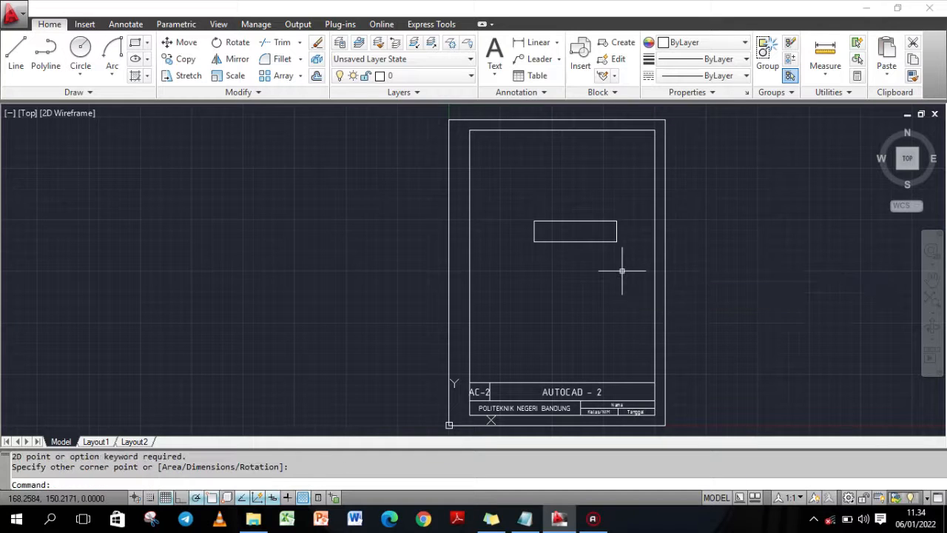
- Draw a Start, End, Radius arc of radius 60 from the rectangle's upper-right corner to its upper-left corner
left_click(112, 72)
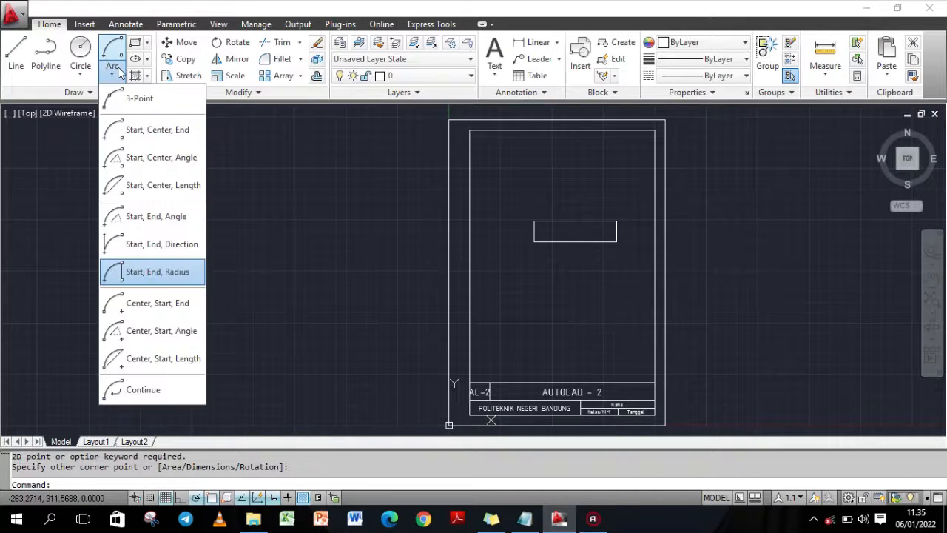
left_click(162, 271)
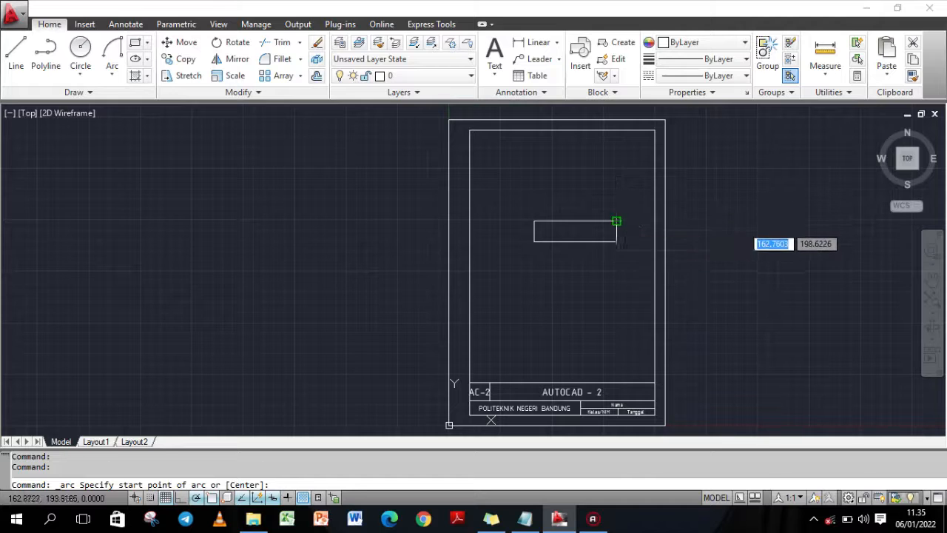
left_click(616, 221)
left_click(533, 221)
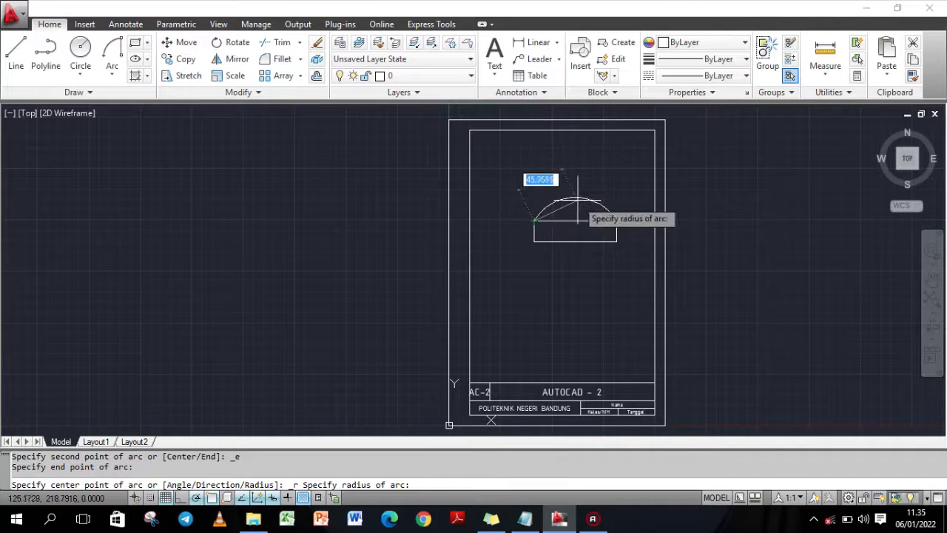
type("60")
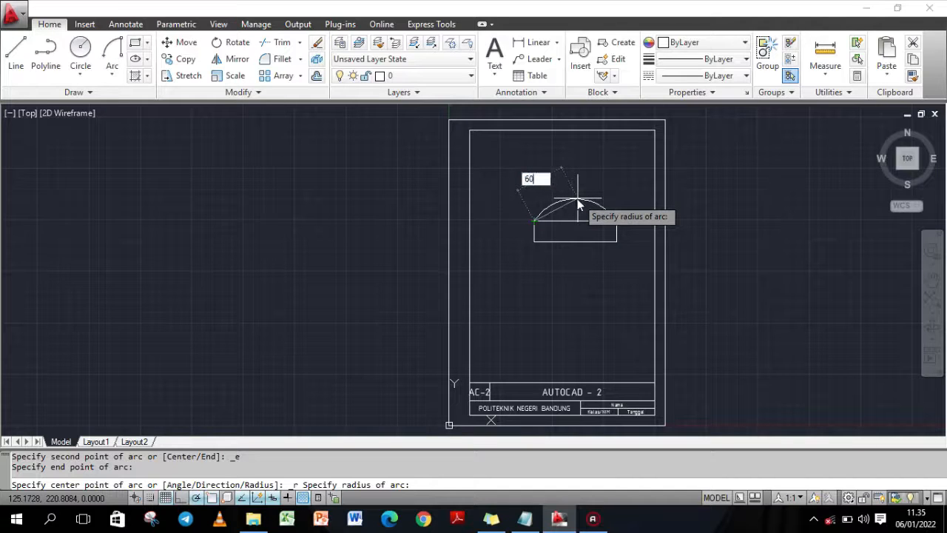
key("Return")
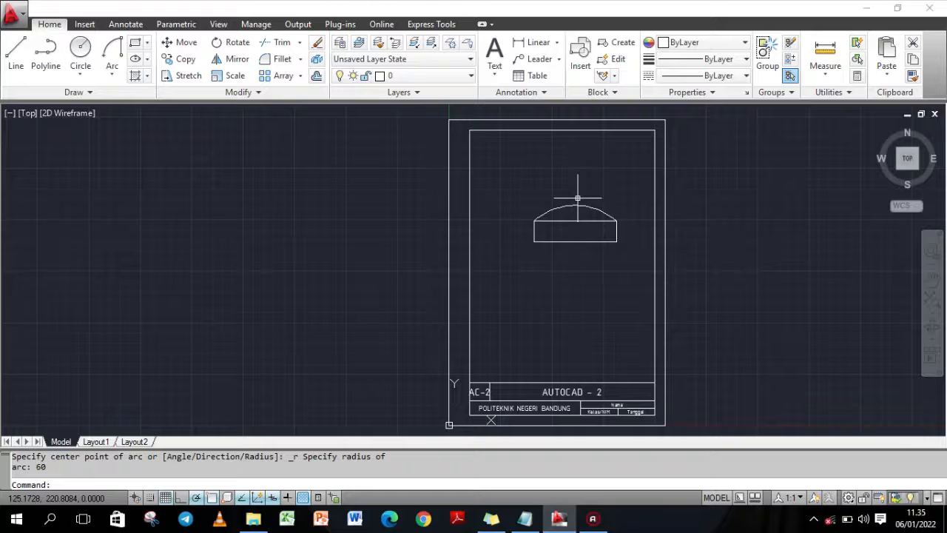
- Explode the rectangle and trim away its upper edge beneath the arc
left_click(317, 63)
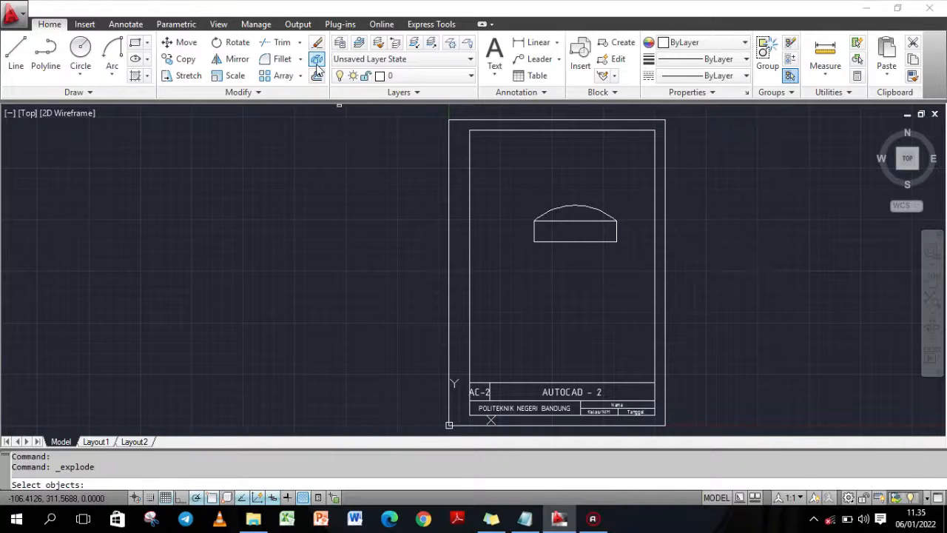
left_click(560, 220)
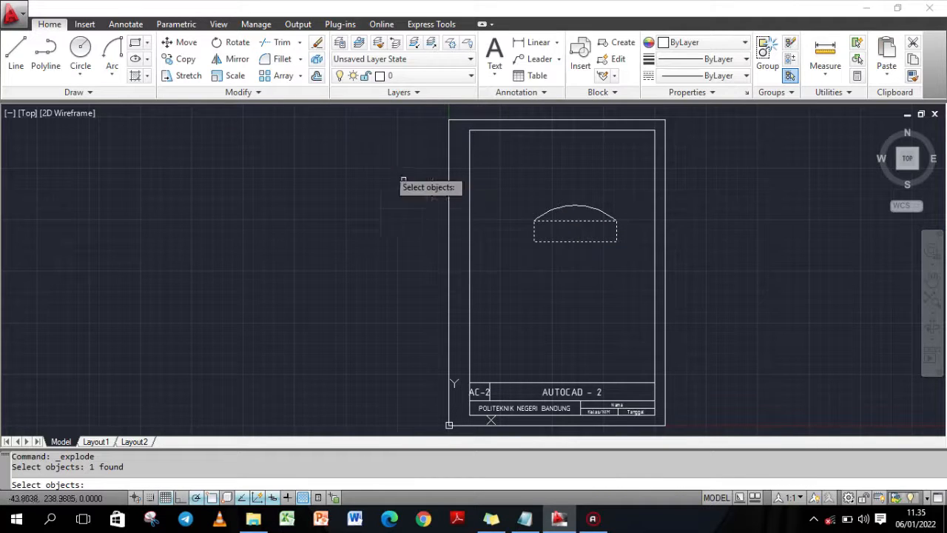
left_click(281, 43)
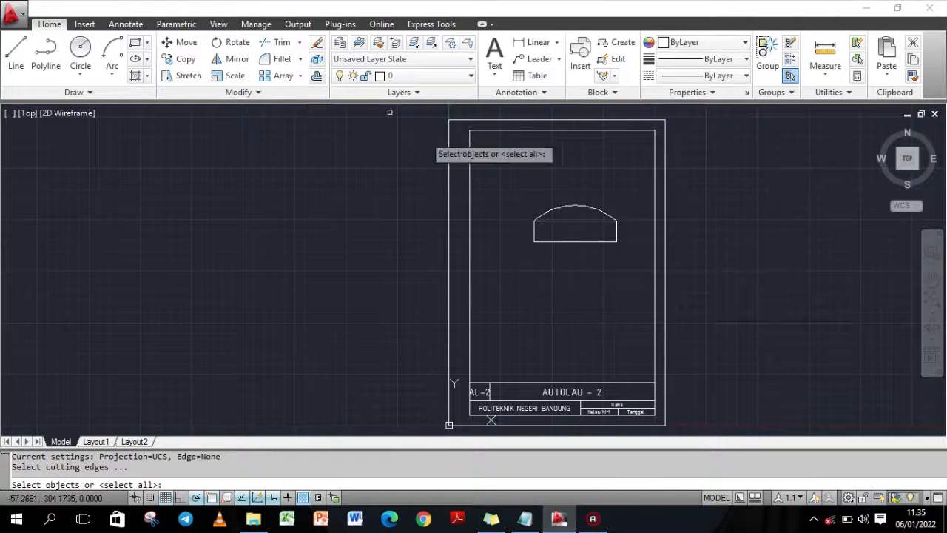
key("Return")
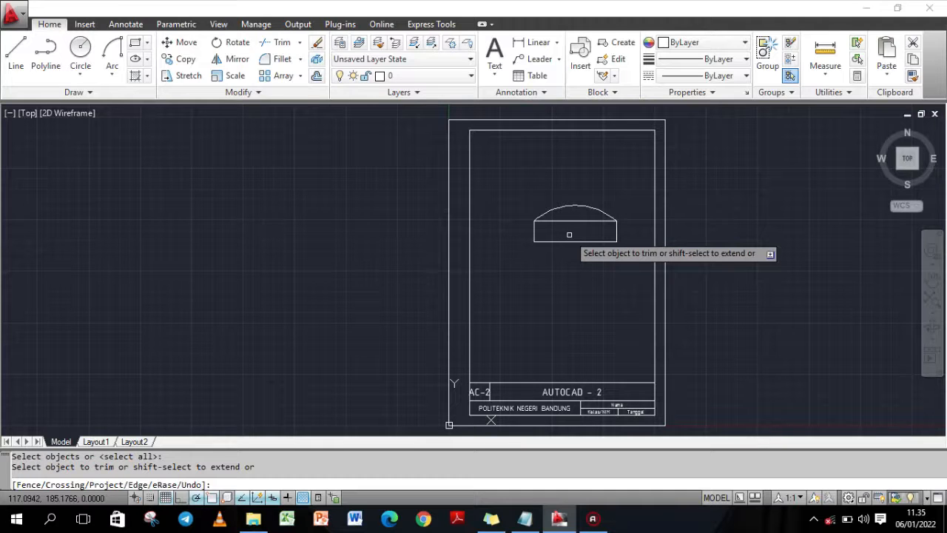
left_click(568, 220)
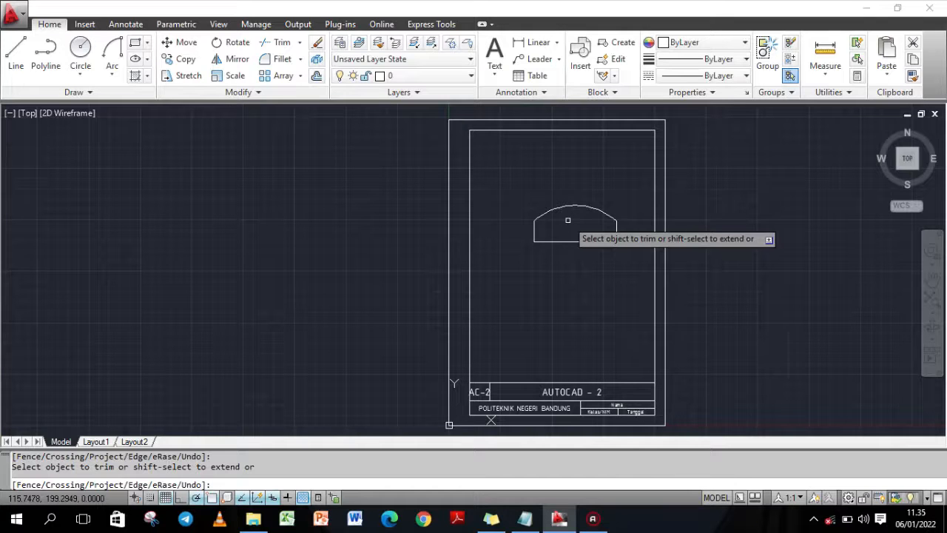
- Draw a vertical line 10 units upward, starting 40 units to the right of the arc's left endpoint
left_click(16, 66)
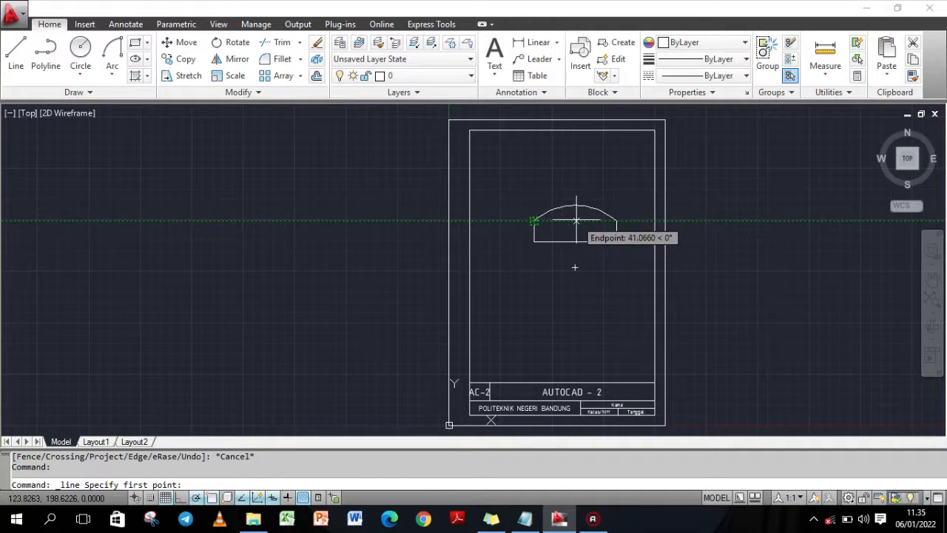
type("40")
key("Return")
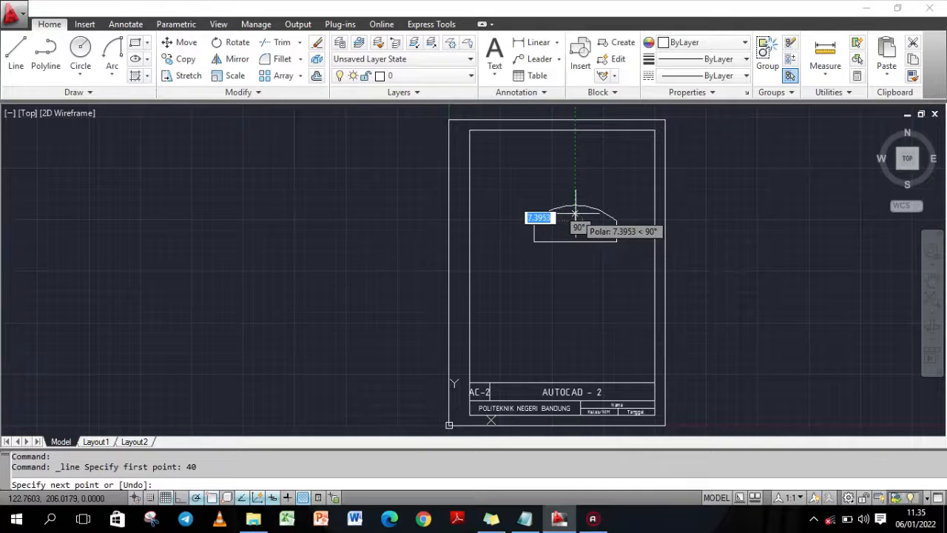
type("10")
key("Return")
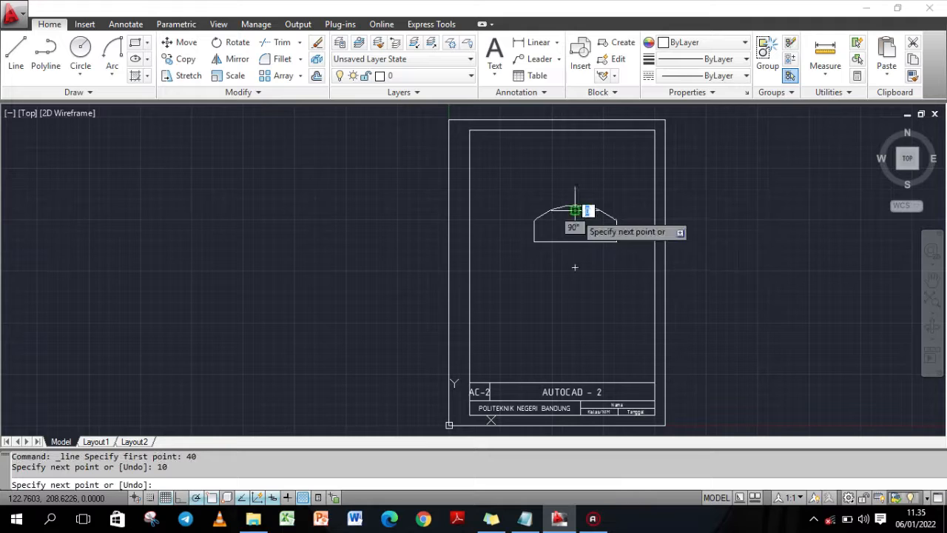
scroll(585, 221, "up", 5)
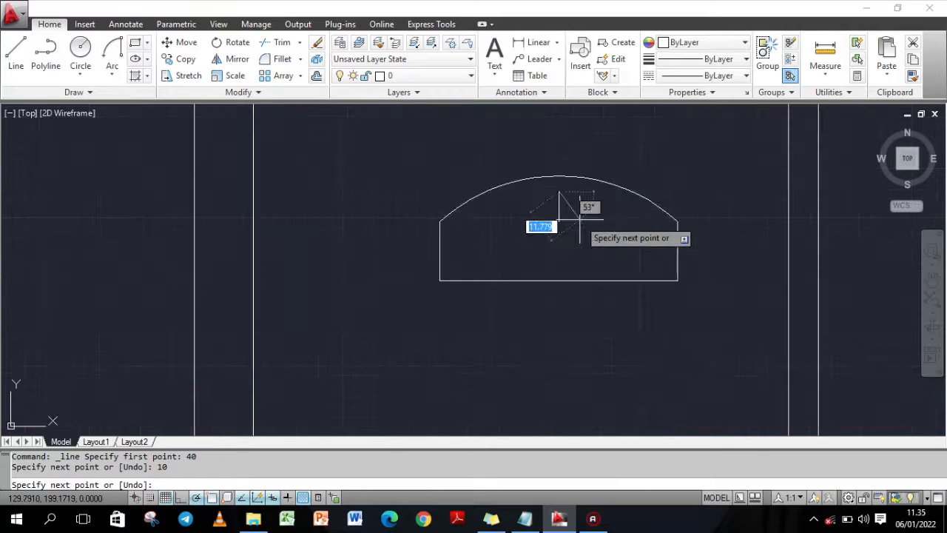
scroll(580, 219, "up", 5)
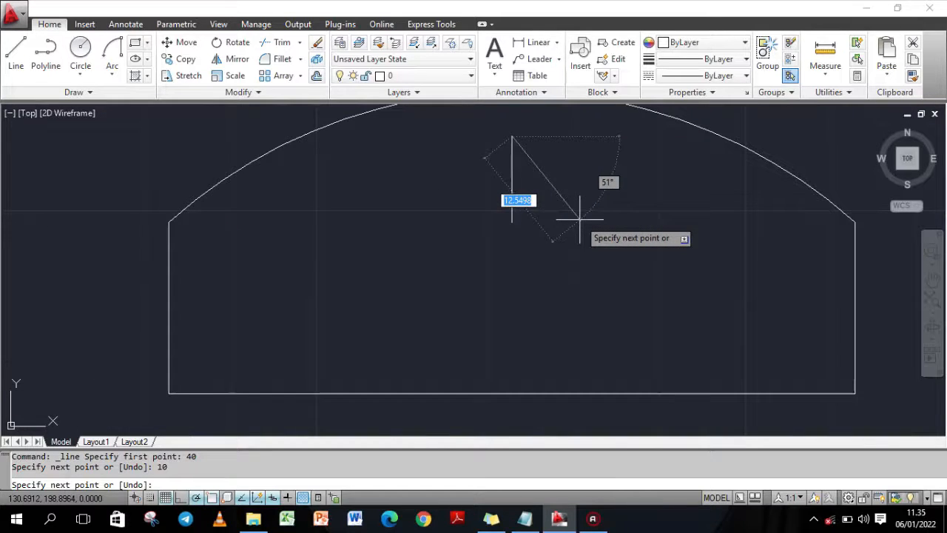
key("Return")
- Move the short vertical line so its upper end sits on the arc's midpoint
scroll(444, 173, "down", 4)
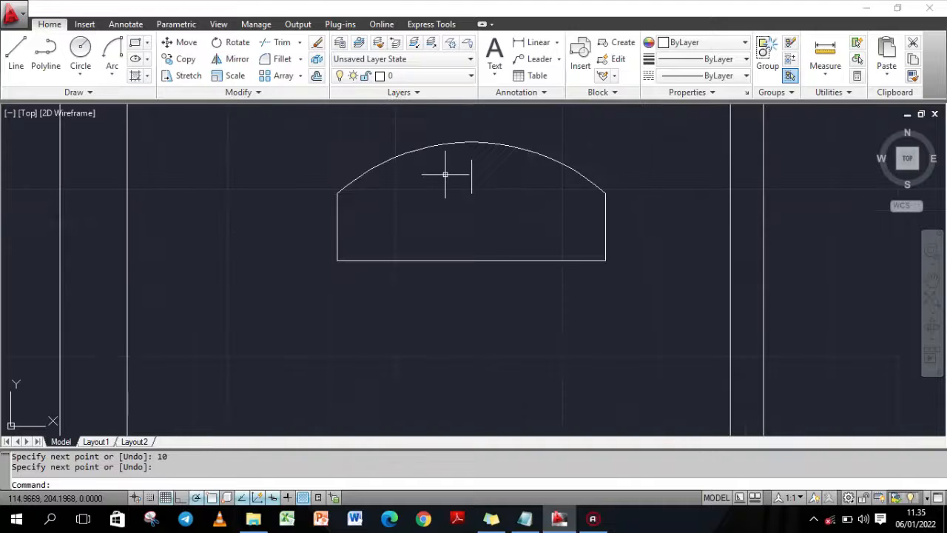
left_click(180, 45)
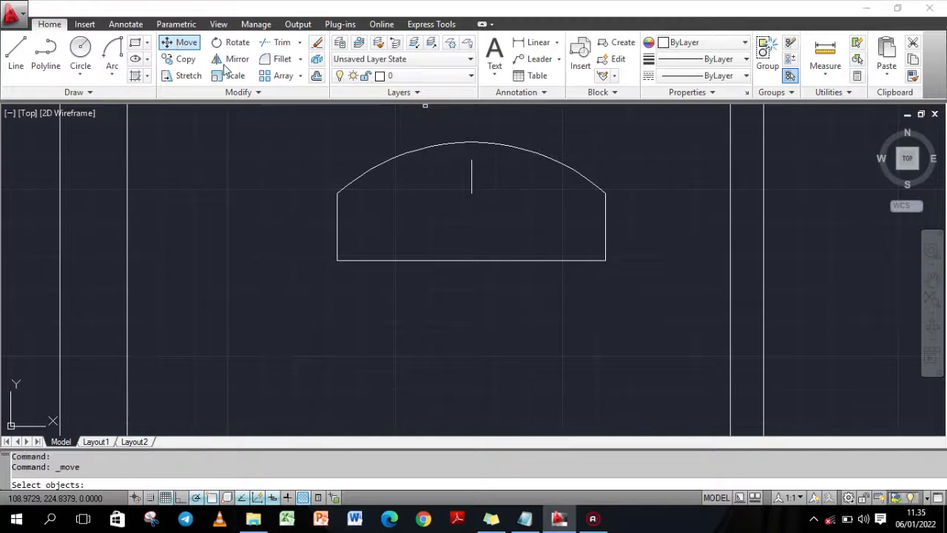
left_click(470, 163)
key("Return")
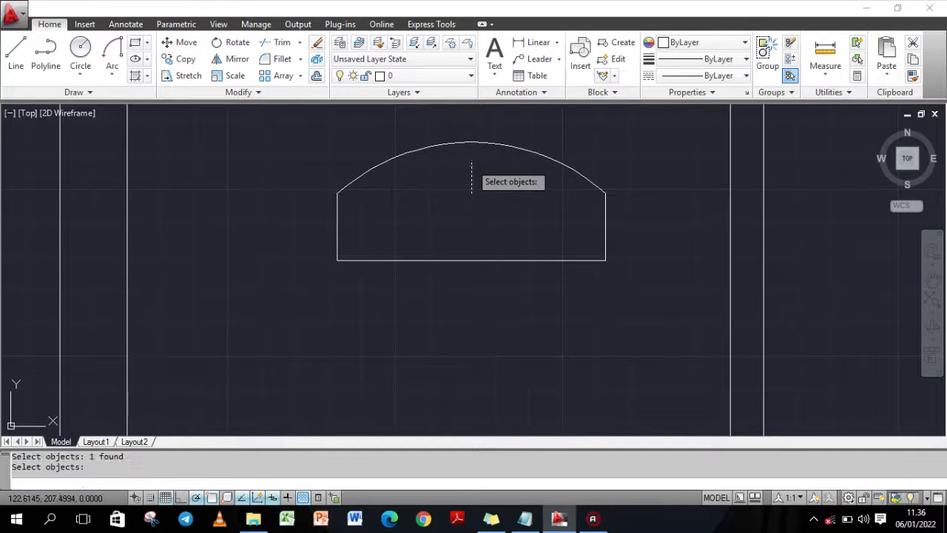
left_click(472, 155)
left_click(471, 141)
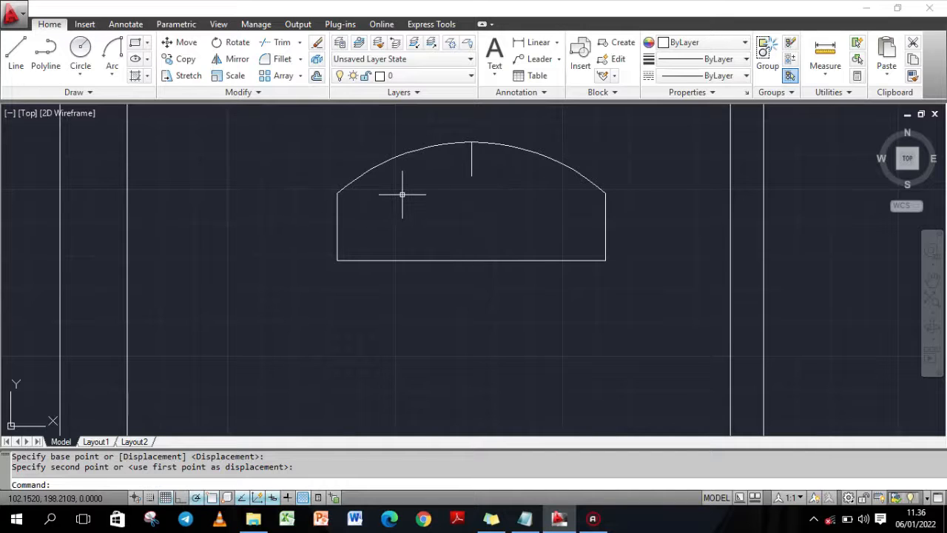
- Draw a circle of radius 5 centred on the lower end of the short vertical line
left_click(85, 62)
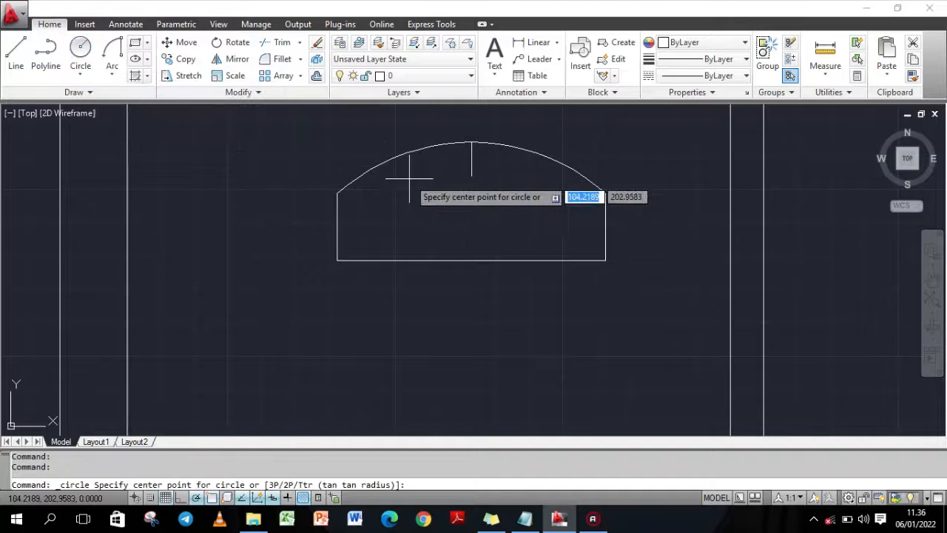
left_click(471, 174)
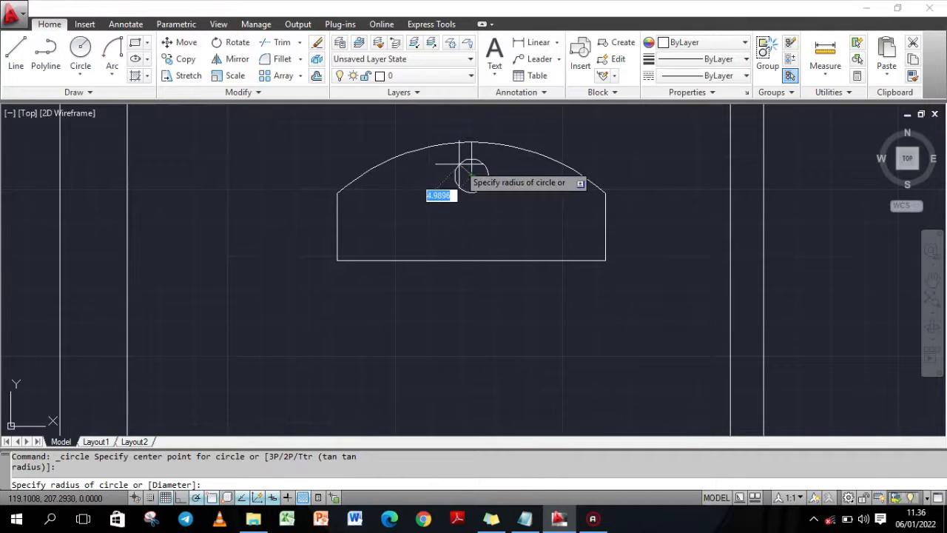
type("5")
key("Return")
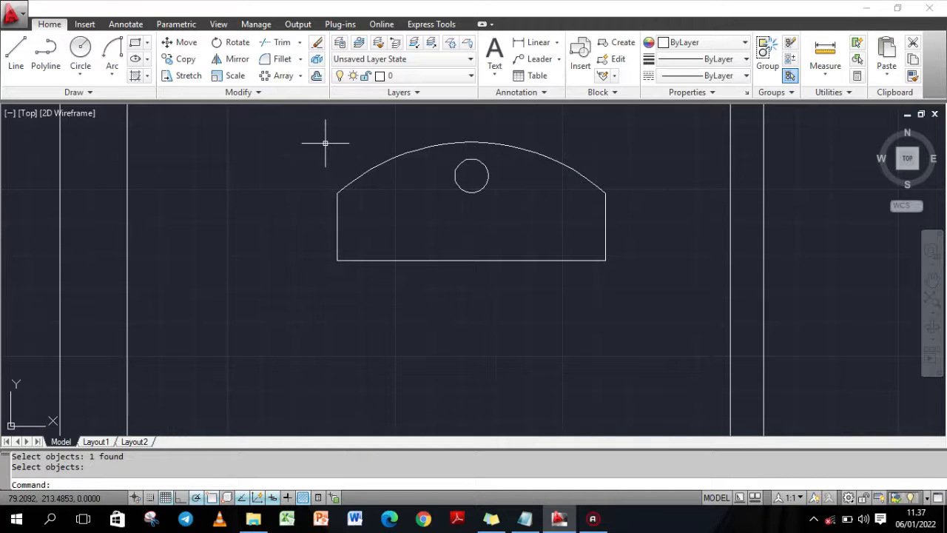
- Create a polar array of the circle with 6 items over 360 degrees, centred on the midpoint of the outline's bottom edge
left_click(301, 80)
left_click(311, 159)
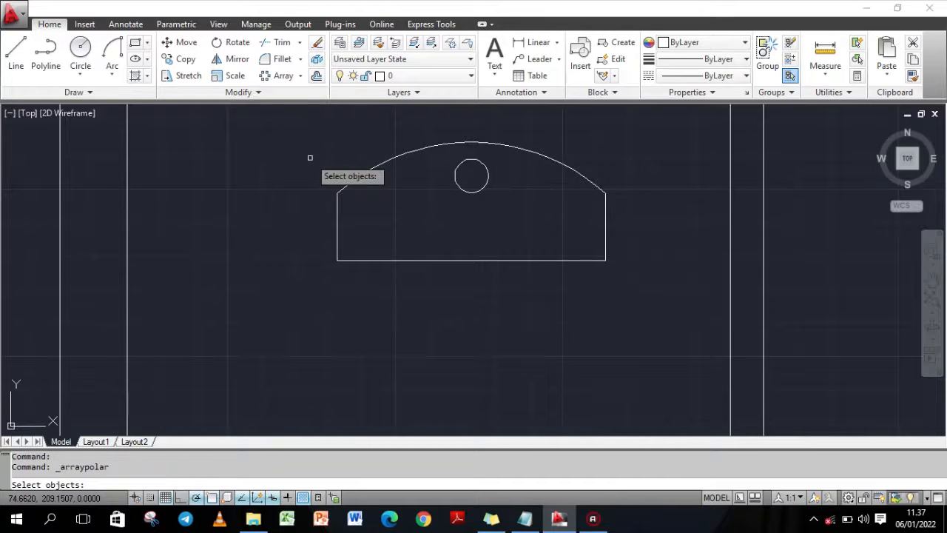
left_click(474, 191)
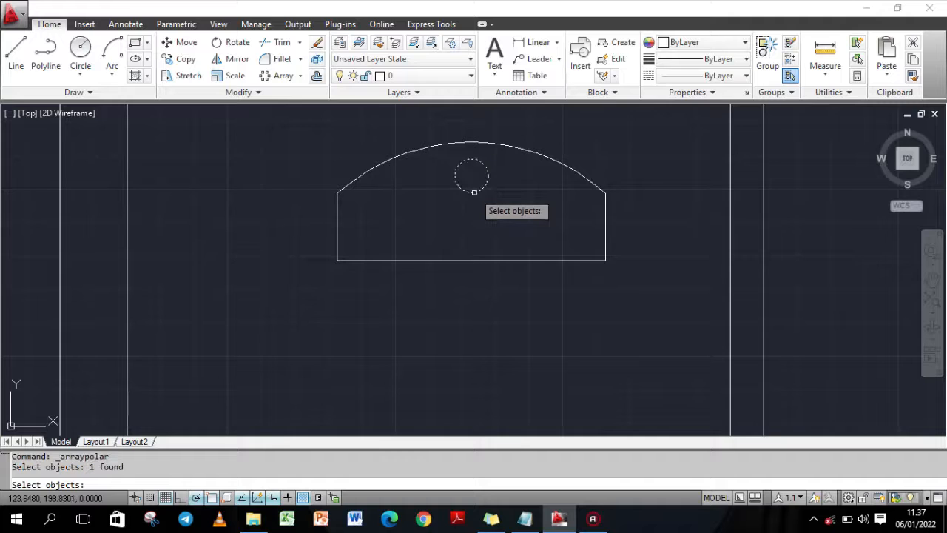
key("Return")
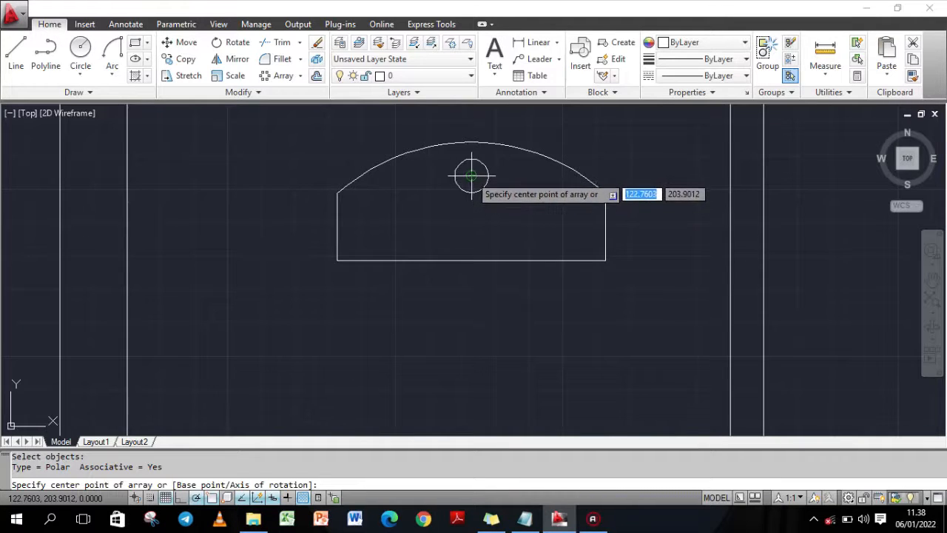
left_click(471, 260)
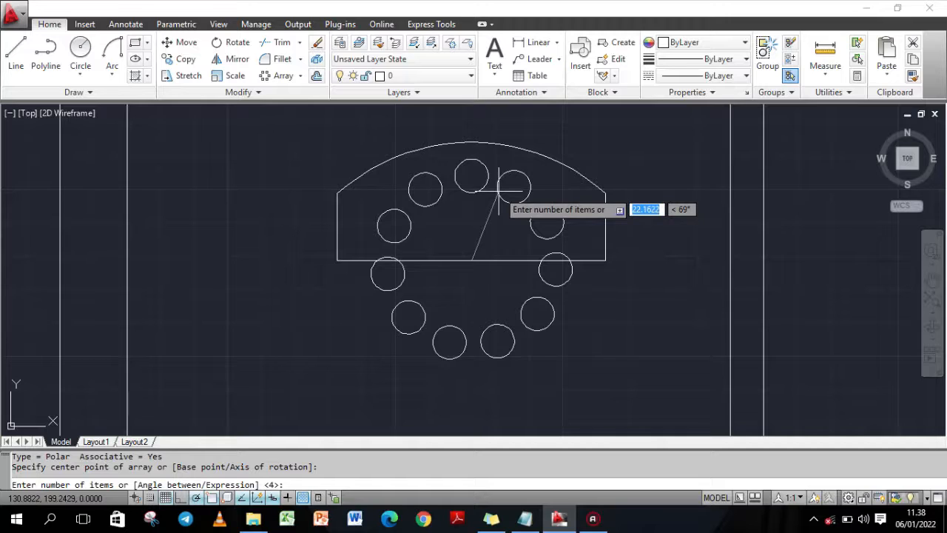
type("6")
key("Return")
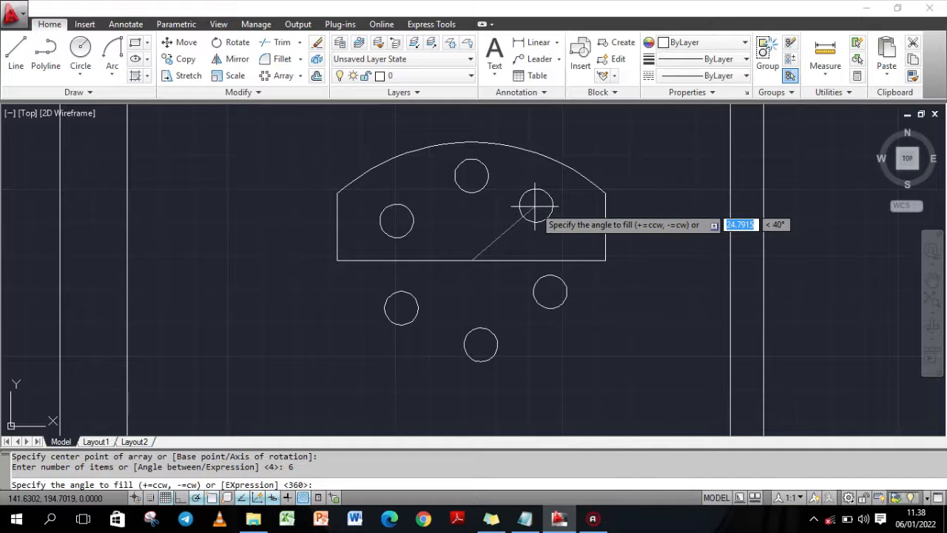
key("Return")
key("Return")
type("tr")
key("Return")
key("Return")
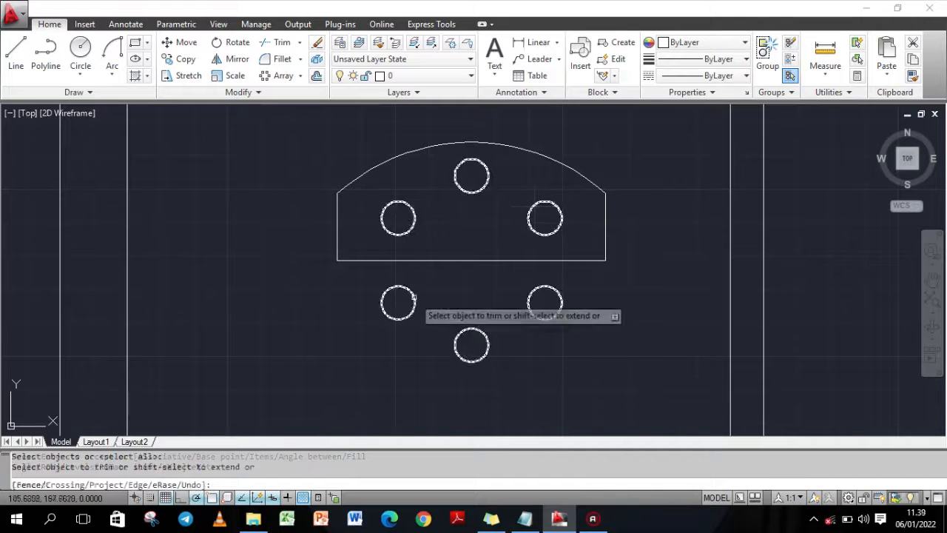
- Explode the polar array of circles into separate objects
left_click(318, 62)
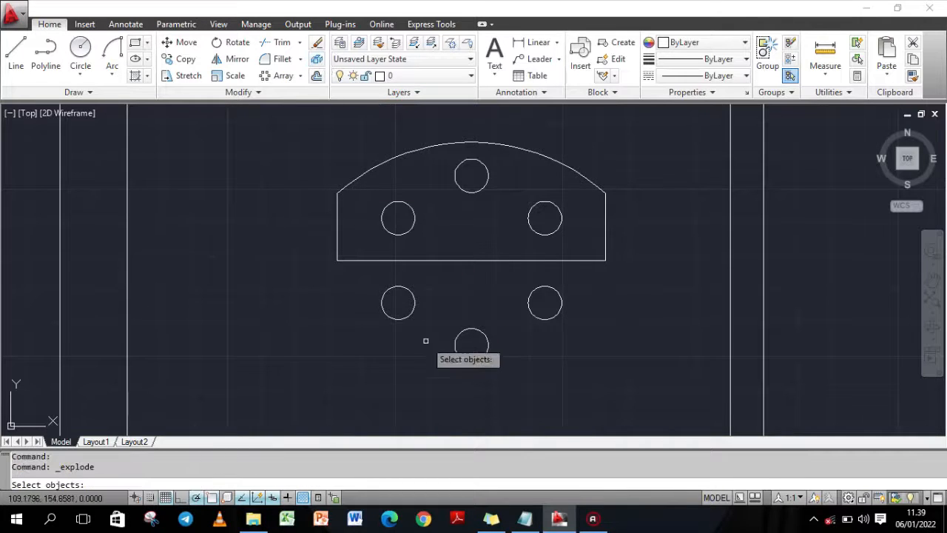
left_click(402, 316)
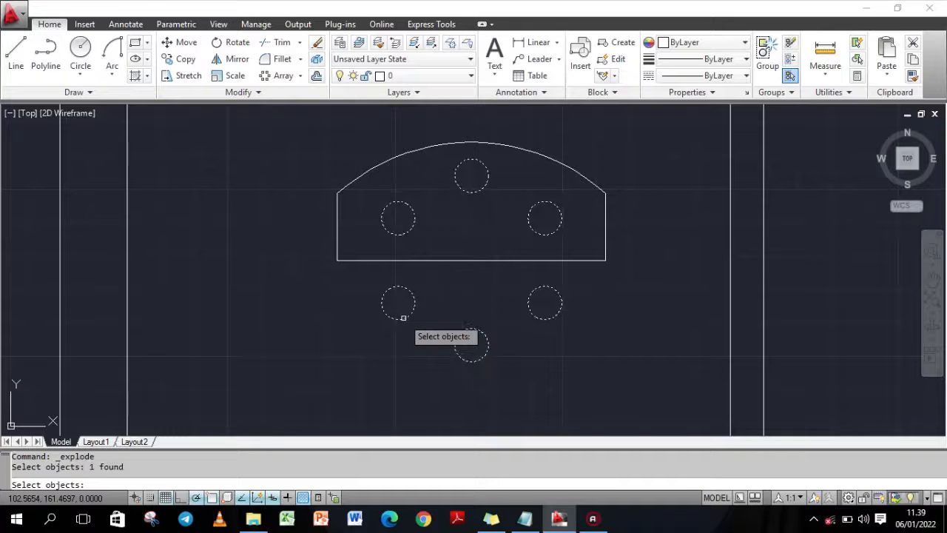
key("Return")
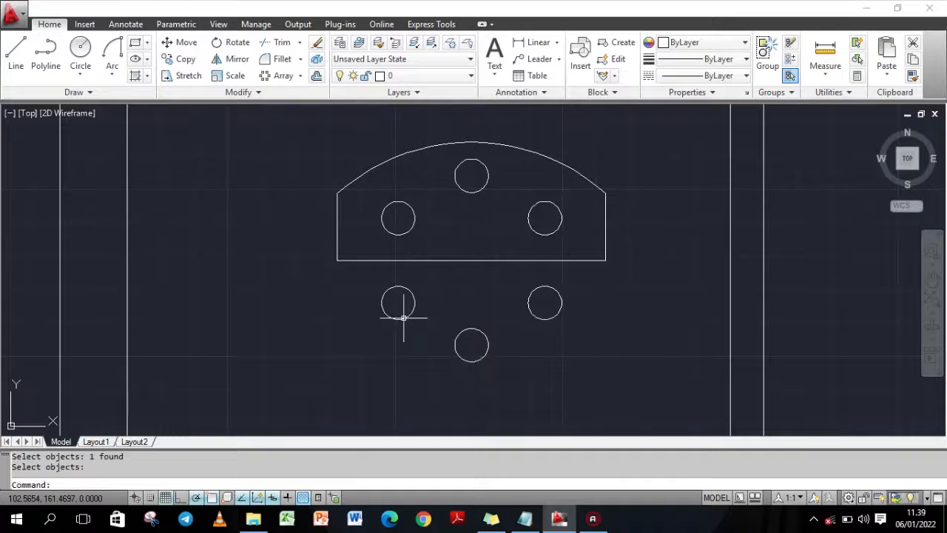
- Erase the three circles that lie below the bottom edge of the arched outline
left_click(317, 42)
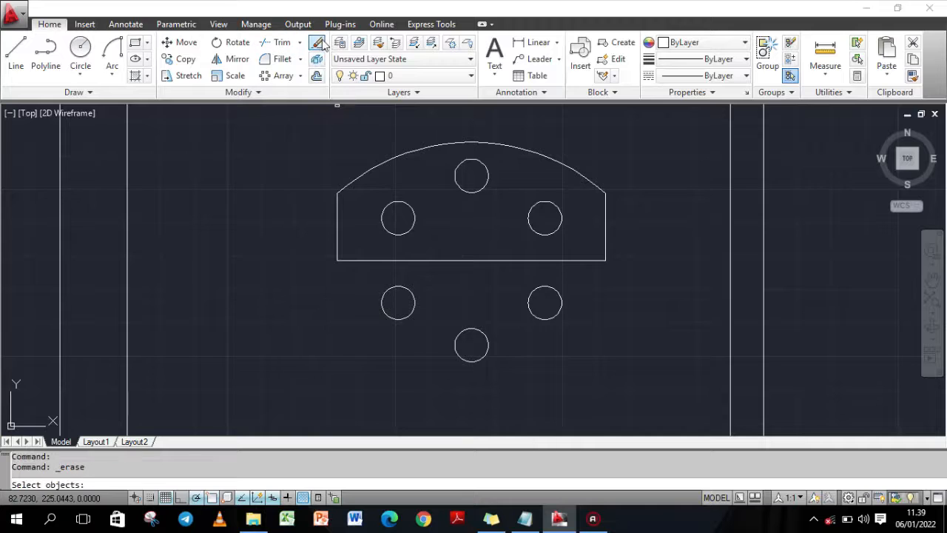
left_click(413, 297)
left_click(459, 339)
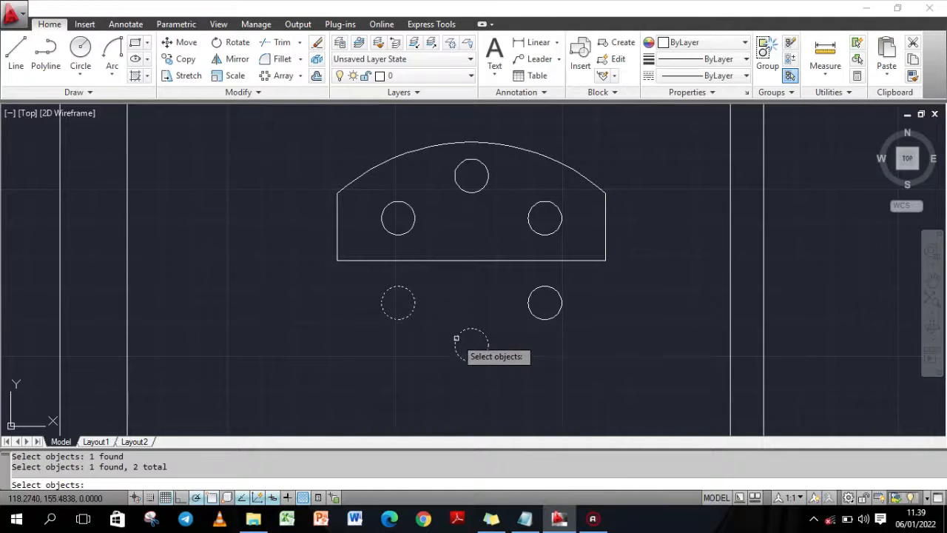
left_click(528, 302)
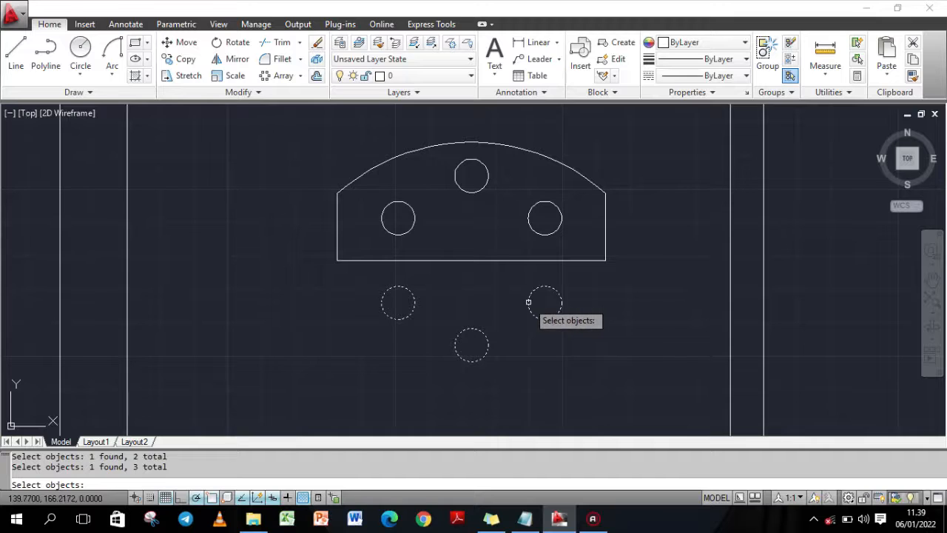
key("Return")
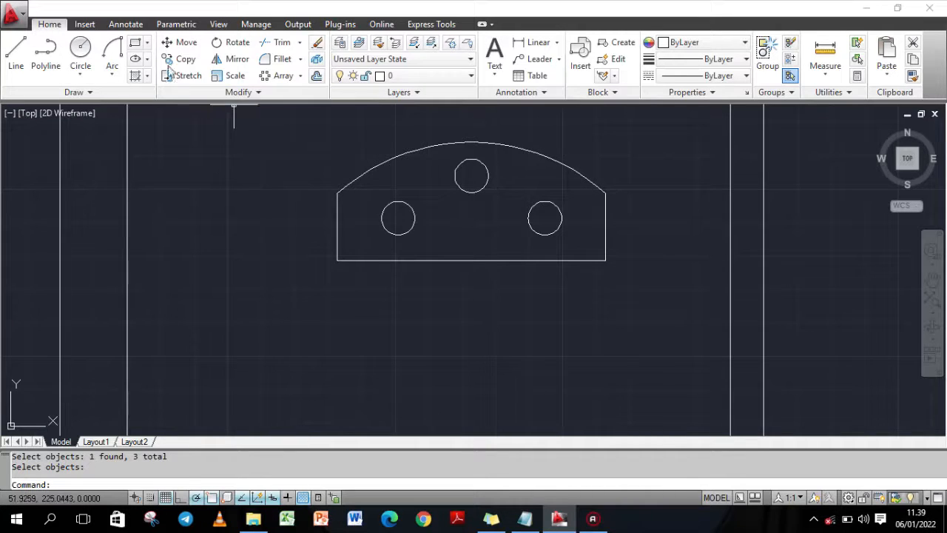
- Draw a rectangle 90 units long and 50 units wide below the arched outline, using the Dimensions option
left_click(136, 45)
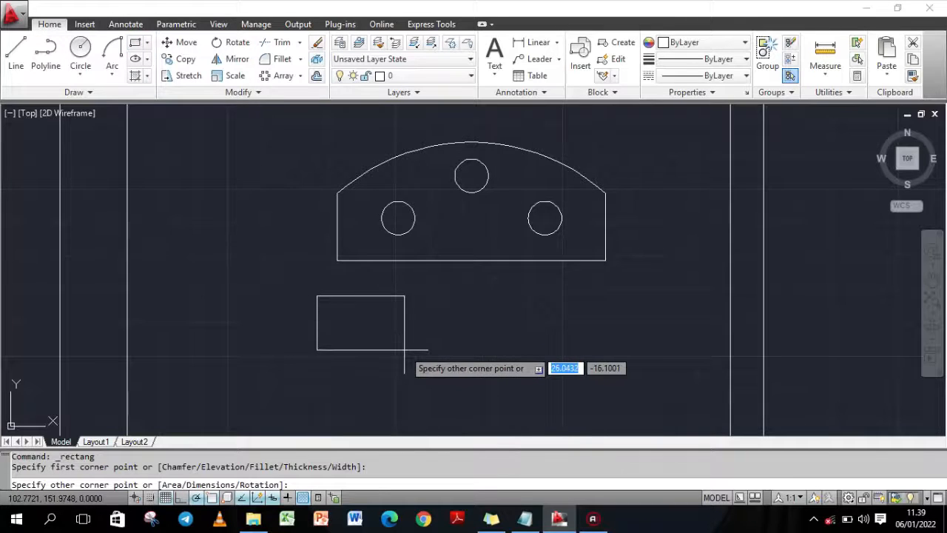
type("d")
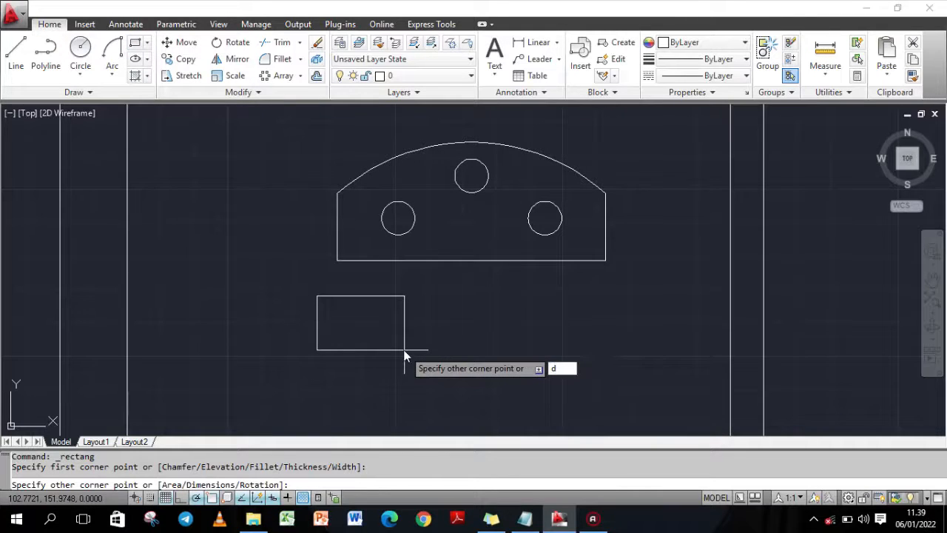
key("Return")
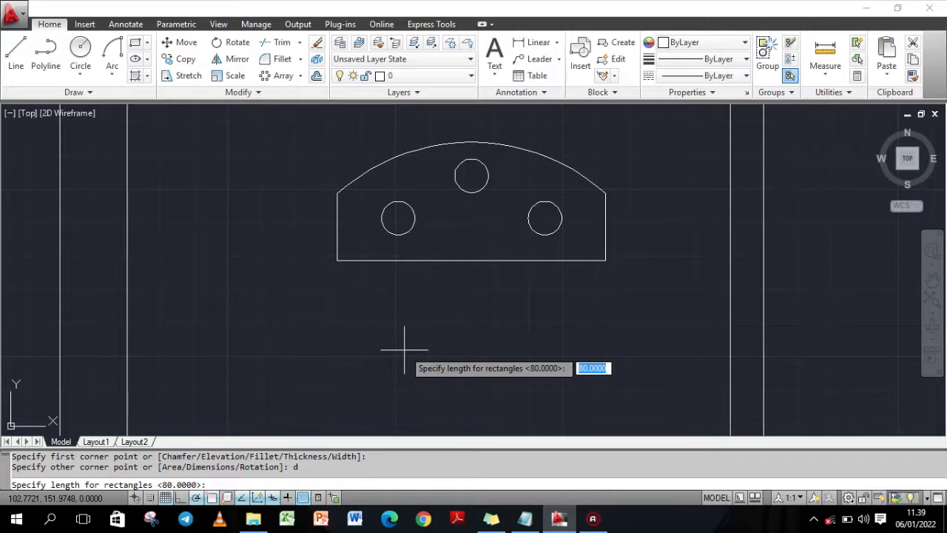
type("90")
key("Return")
type("50")
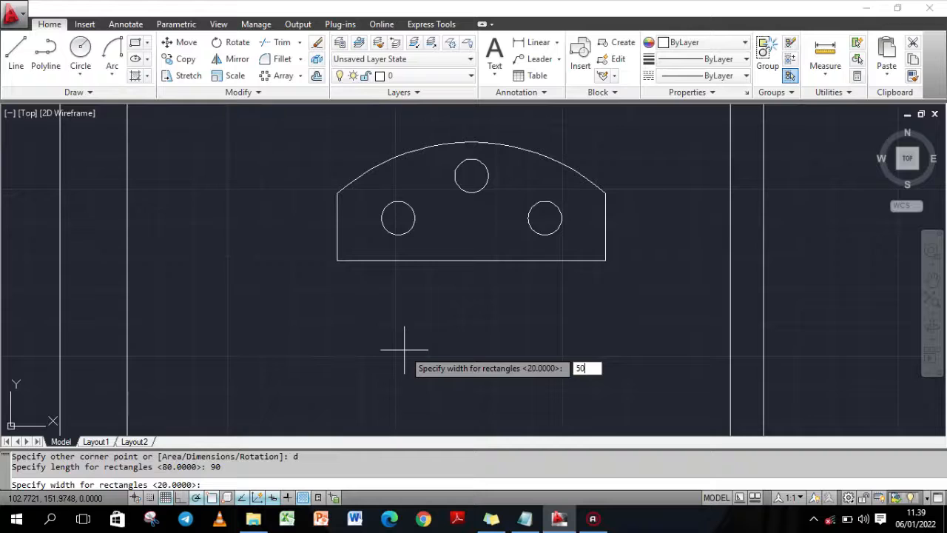
key("Return")
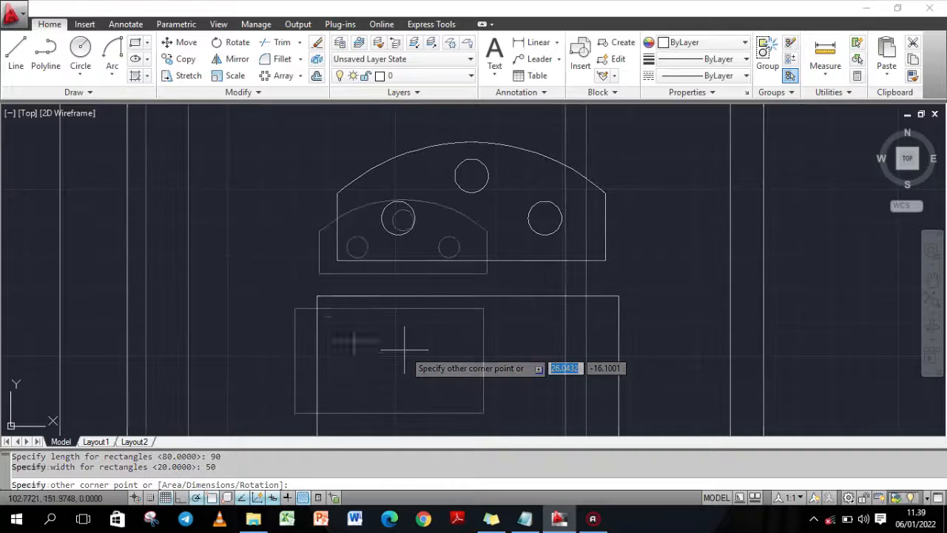
left_click(402, 338)
scroll(232, 230, "down", 2)
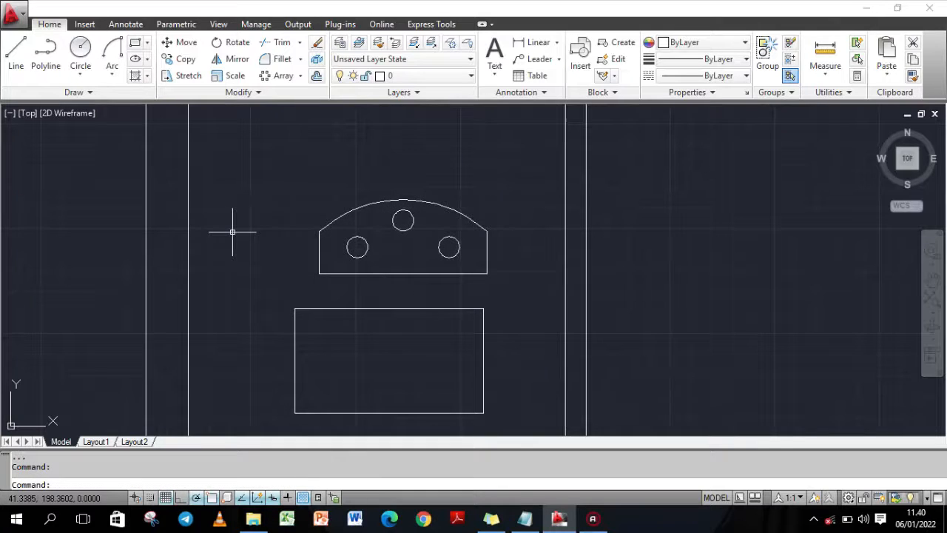
- Move the rectangle so its upper-left corner sits on the lower-left corner of the arched outline
left_click(185, 44)
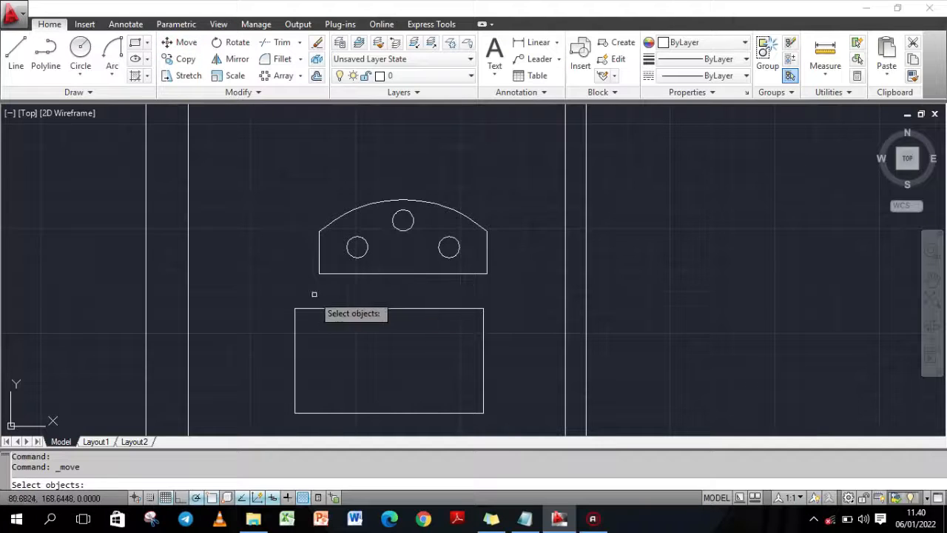
left_click(296, 309)
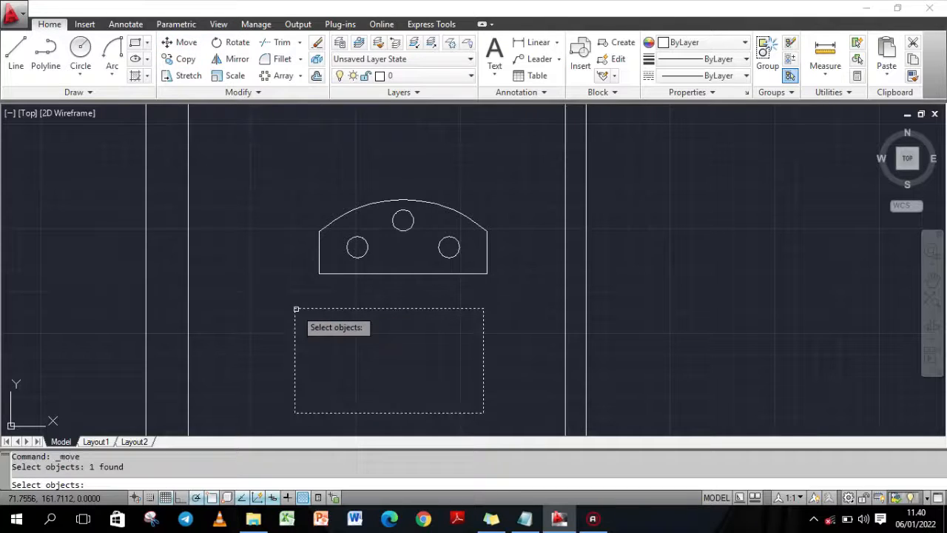
key("Return")
left_click(296, 309)
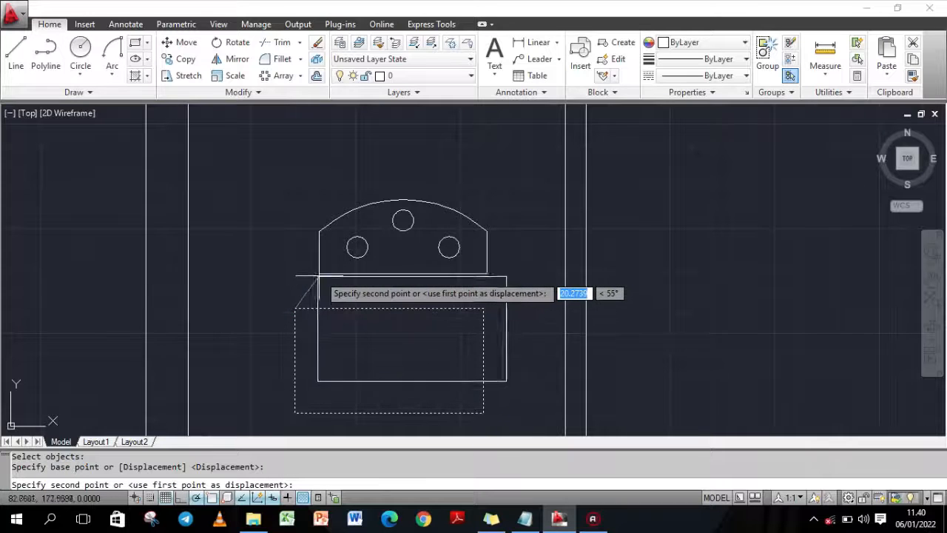
left_click(318, 274)
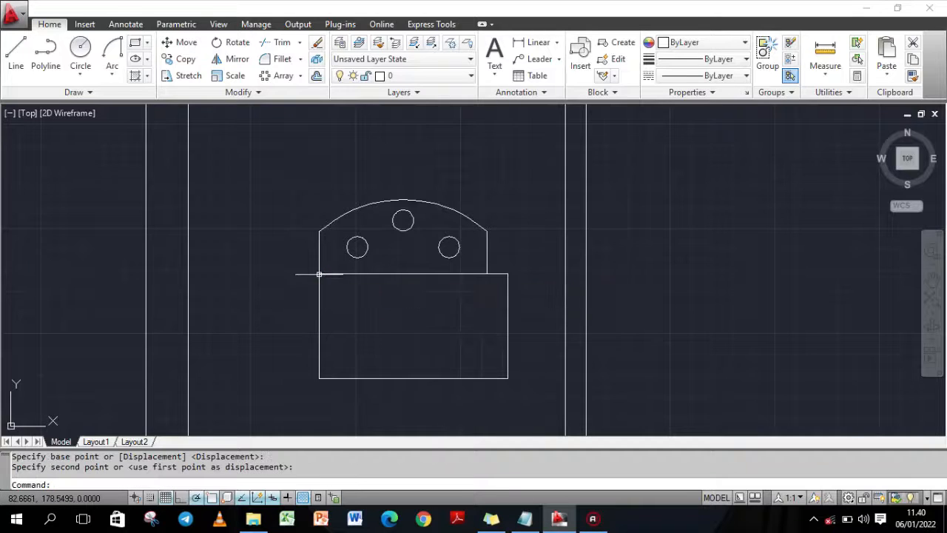
- Move the rectangle 5 units to the left along the arched outline's bottom edge
left_click(183, 44)
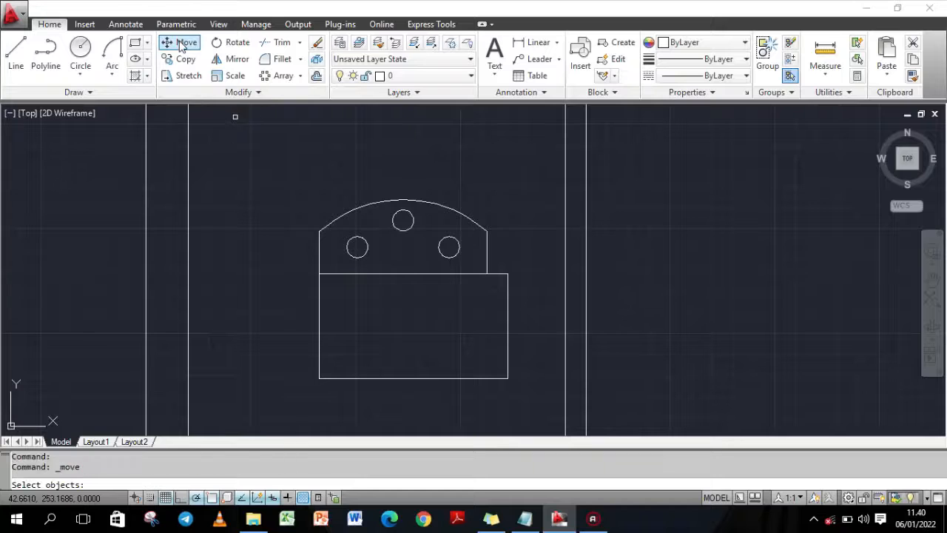
left_click(318, 296)
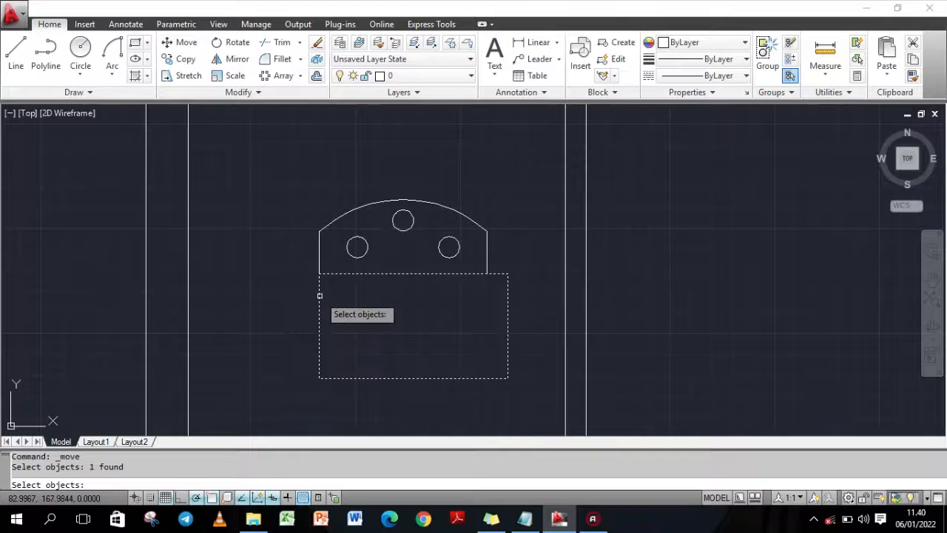
key("Return")
left_click(319, 274)
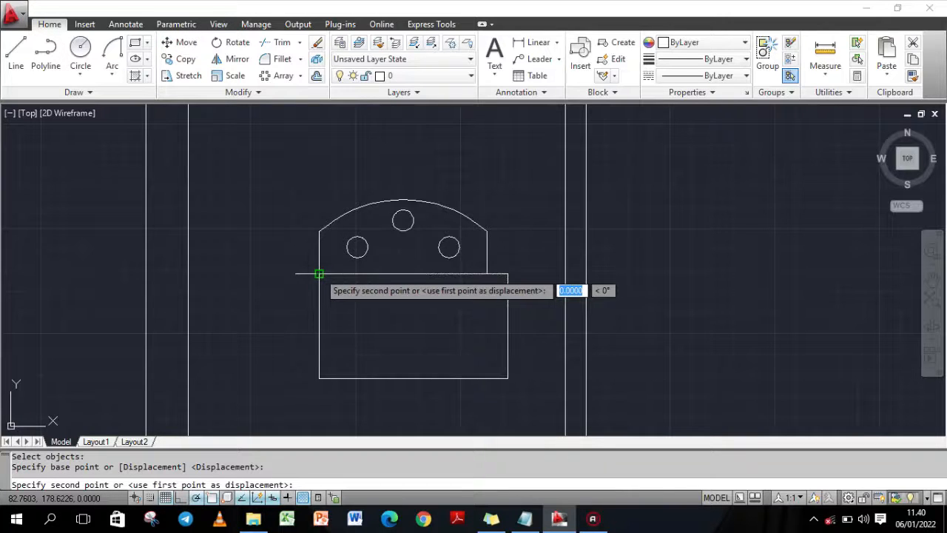
type("5")
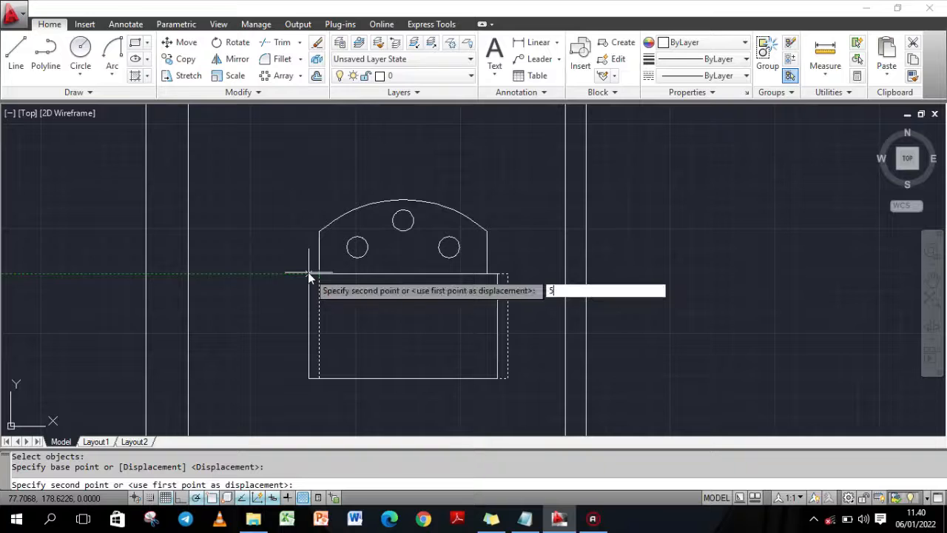
key("Return")
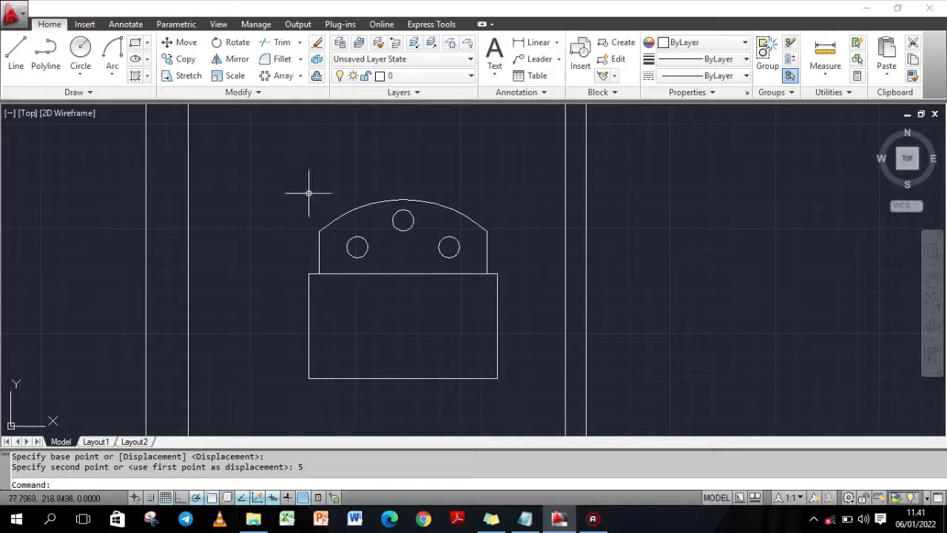
- Start a Fillet with the Multiple option and radius 5, and round the rectangle's upper-left corner
left_click(282, 61)
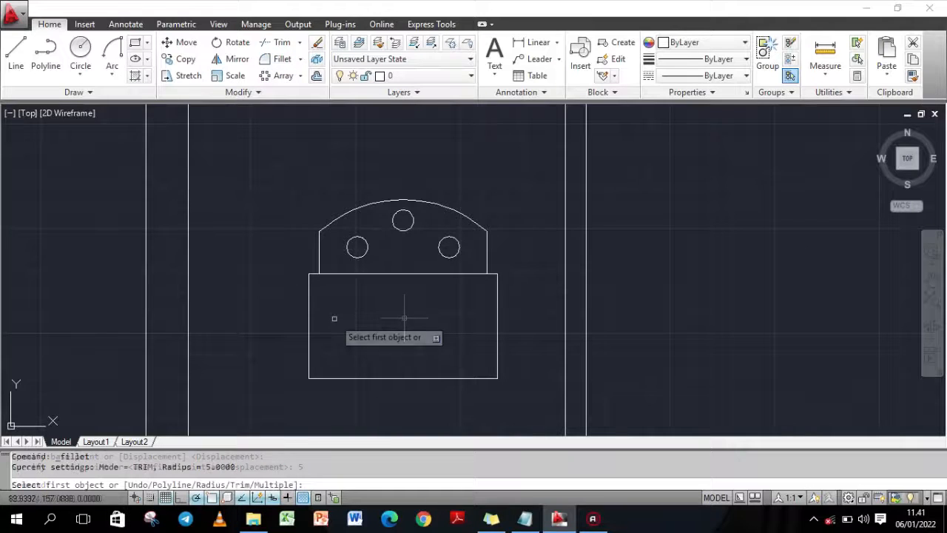
type("mu")
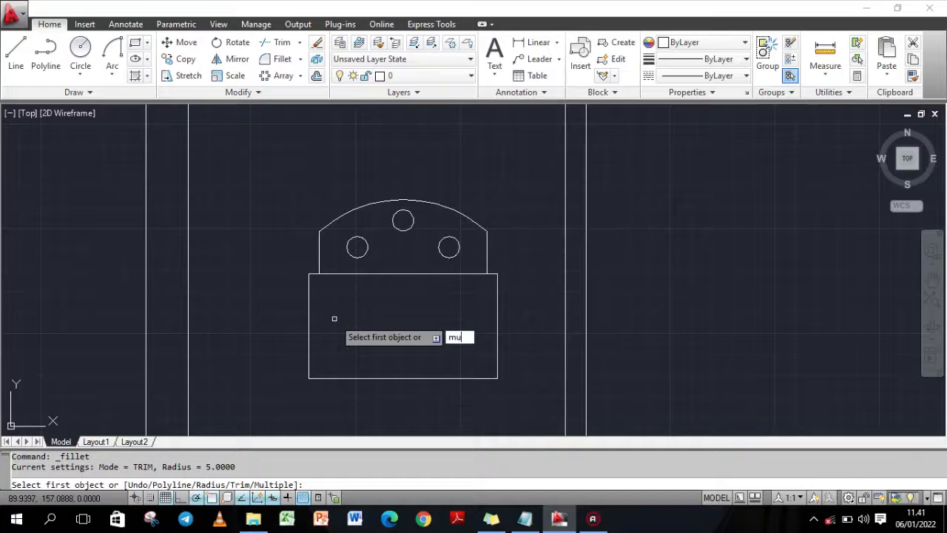
type("ltiple")
key("Return")
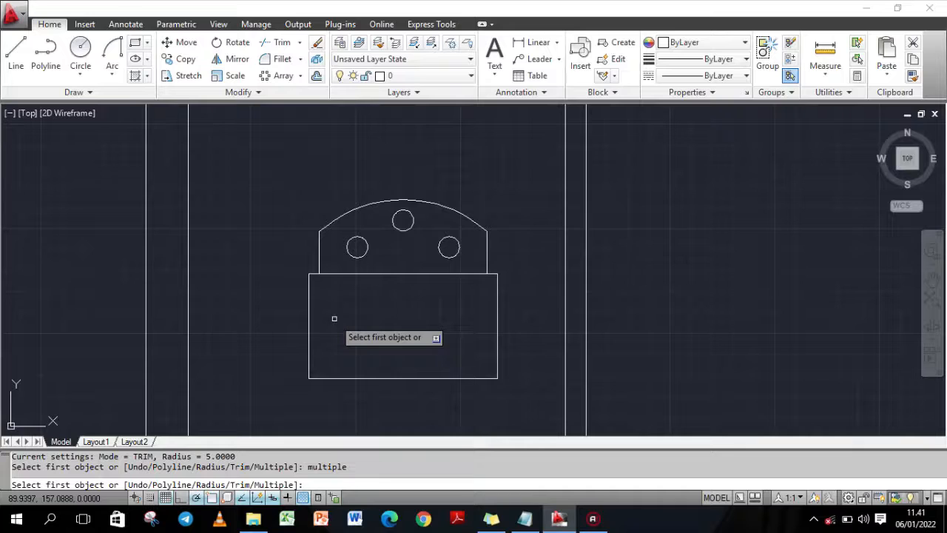
type("radius")
key("Return")
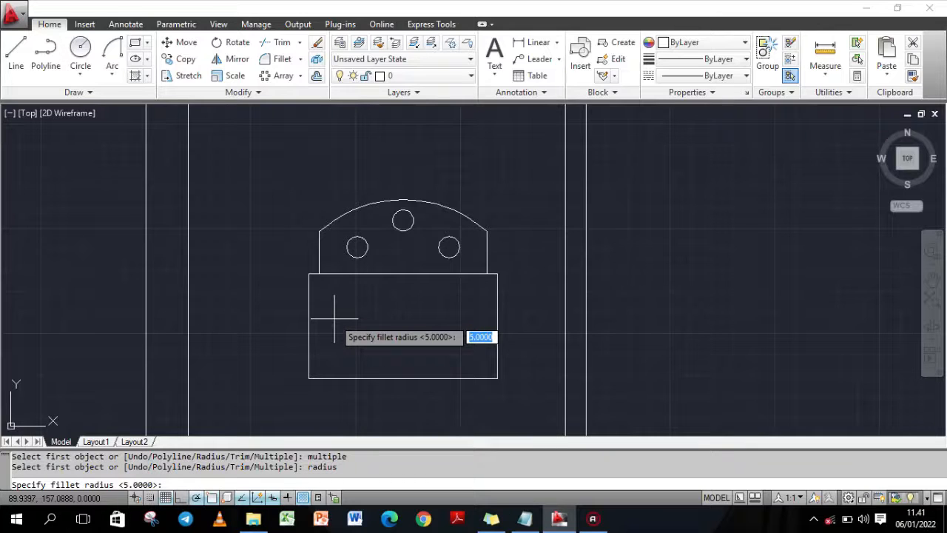
type("5")
key("Return")
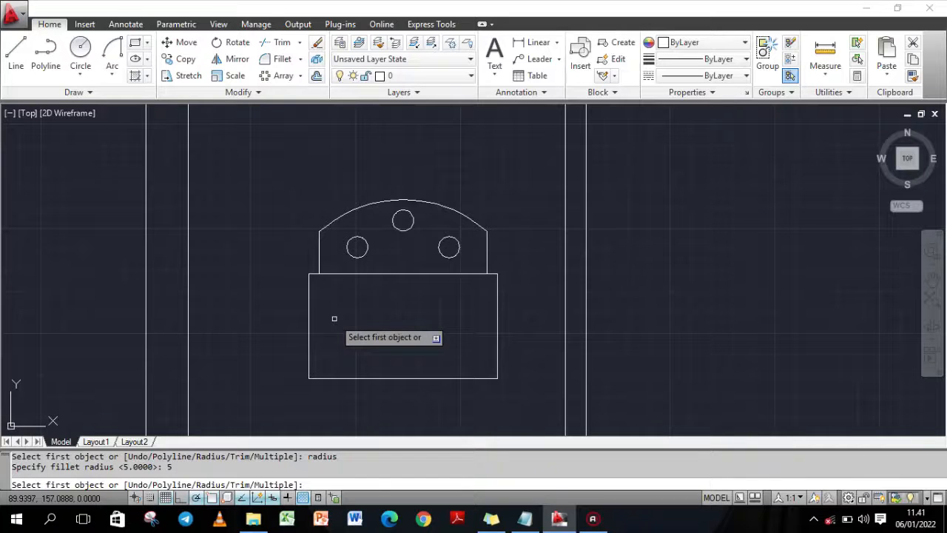
left_click(313, 274)
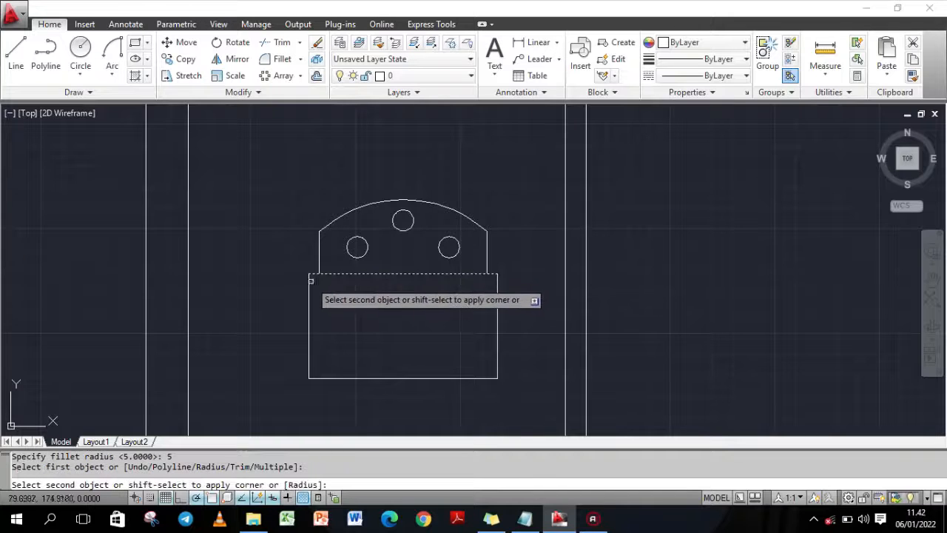
left_click(310, 278)
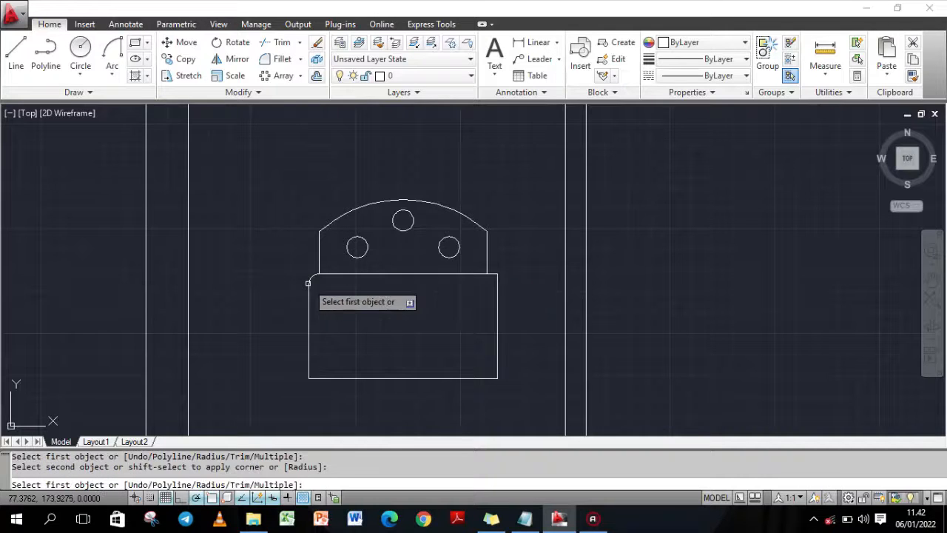
- Fillet the rectangle's lower-left, lower-right and upper-right corners with the same radius
left_click(309, 368)
left_click(318, 378)
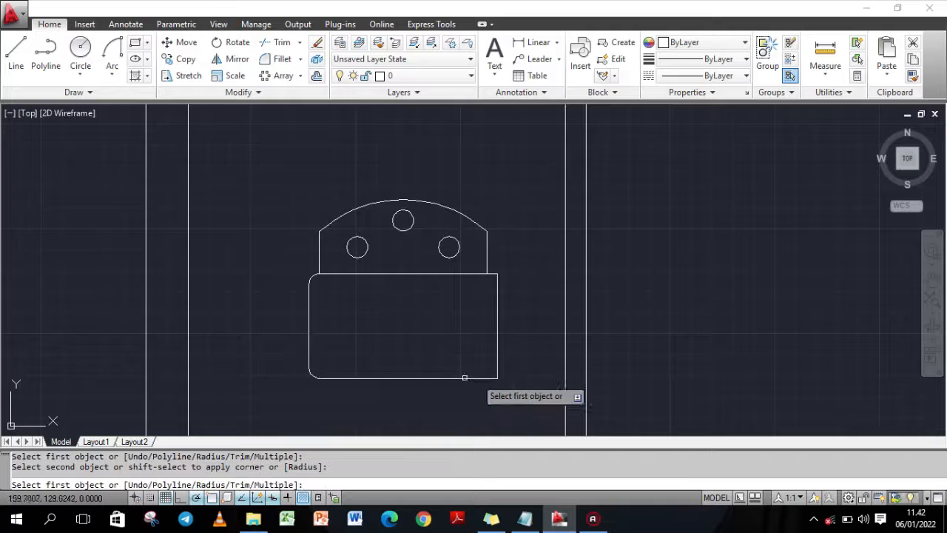
left_click(493, 377)
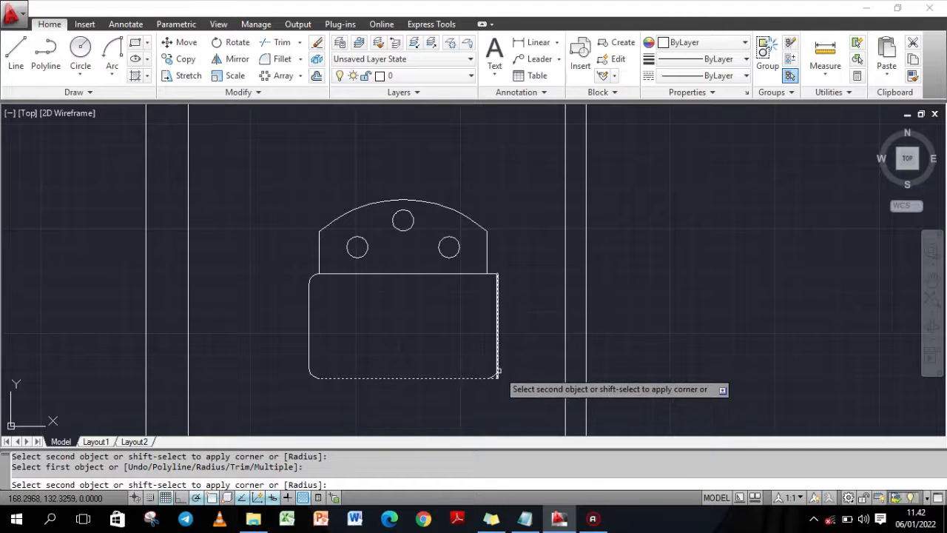
left_click(497, 368)
left_click(497, 284)
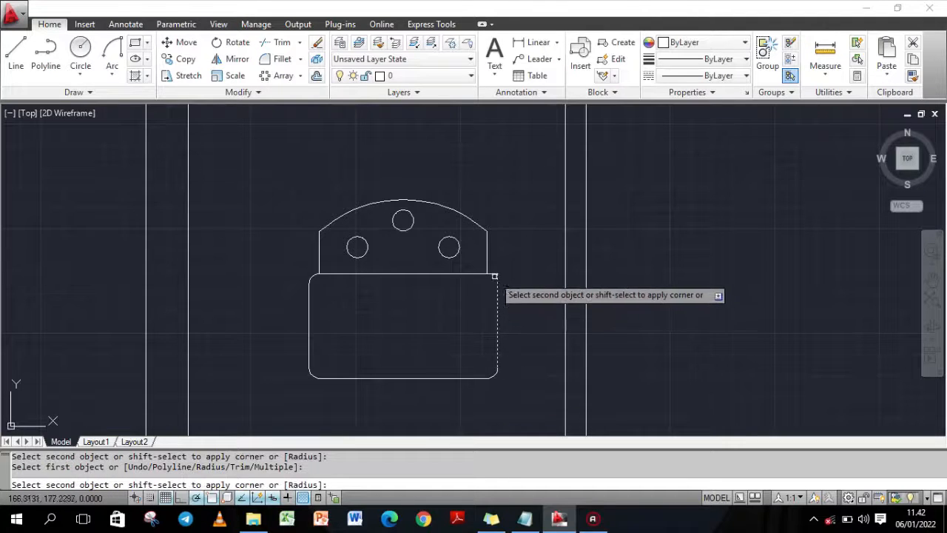
left_click(493, 274)
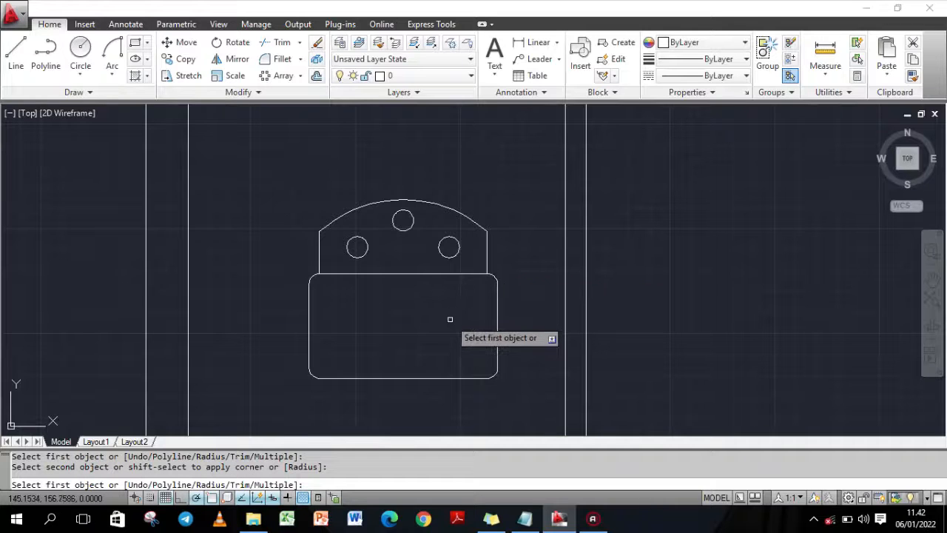
scroll(450, 319, "down", 4)
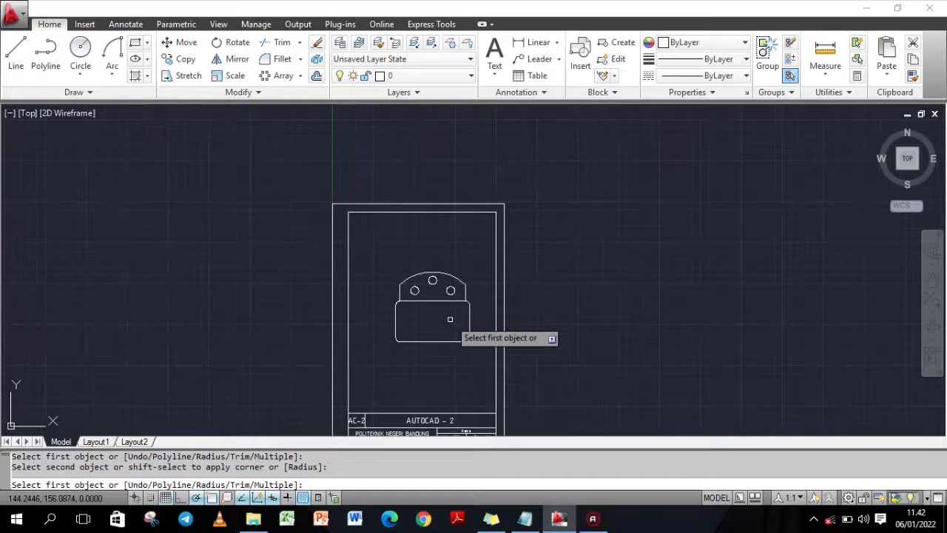
- Draw a rectangle 10 long and 60 wide extending downward in the free space below the filleted rectangle
scroll(445, 360, "up", 3)
scroll(445, 361, "up", 2)
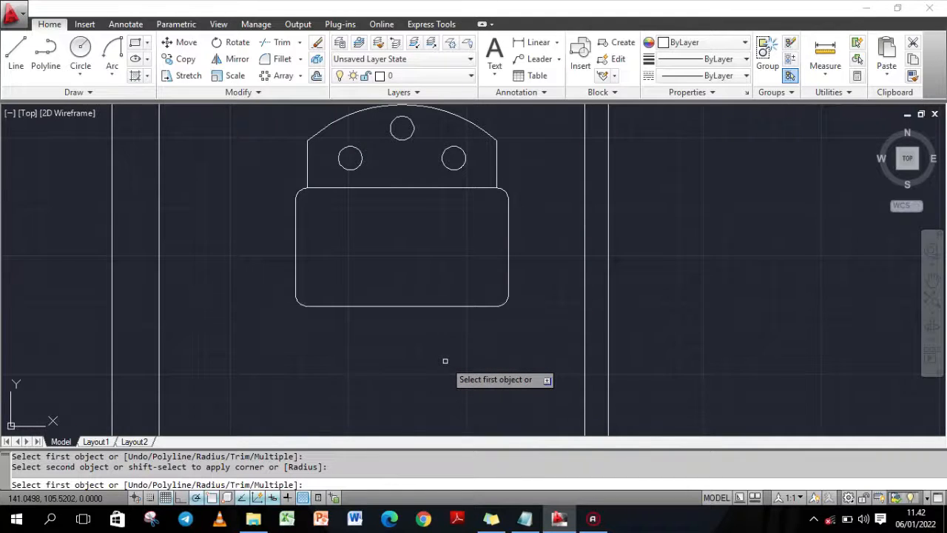
left_click(135, 45)
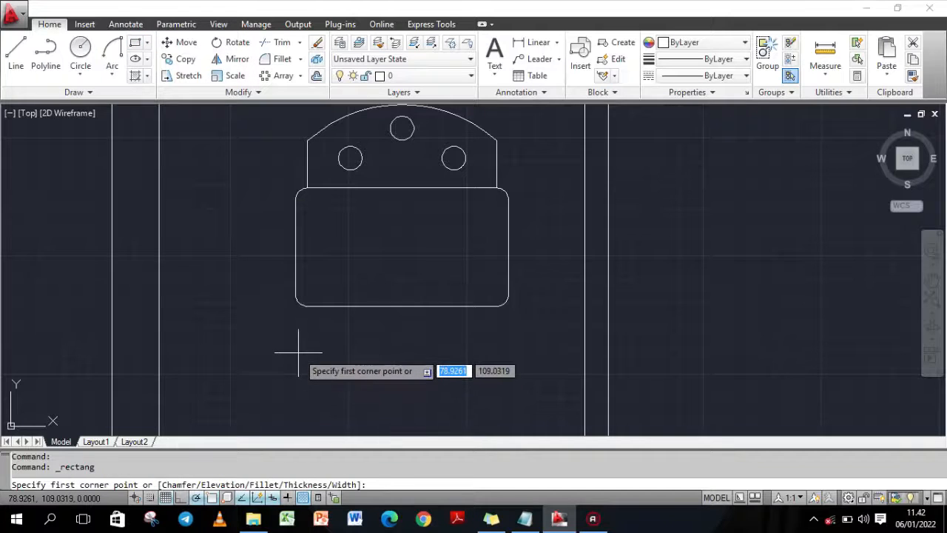
left_click(298, 353)
type("d")
key("Return")
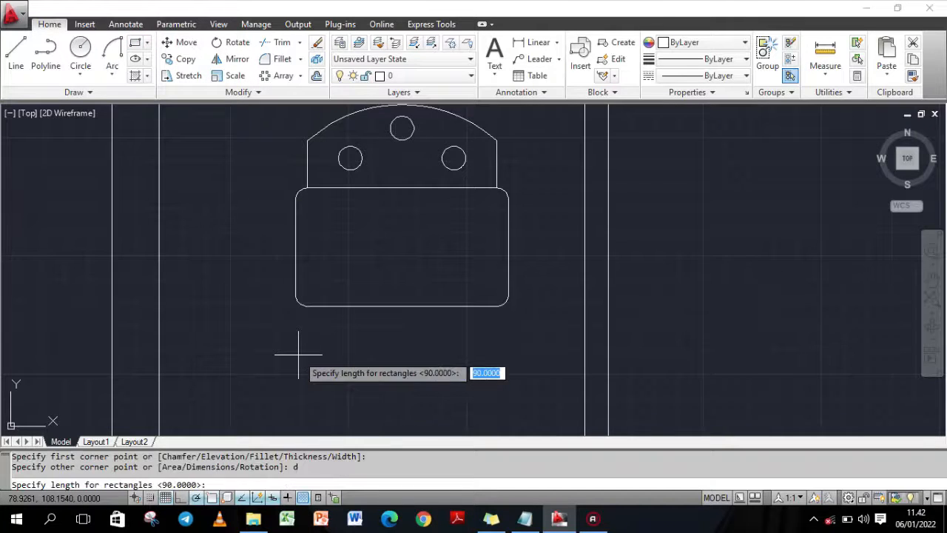
type("10")
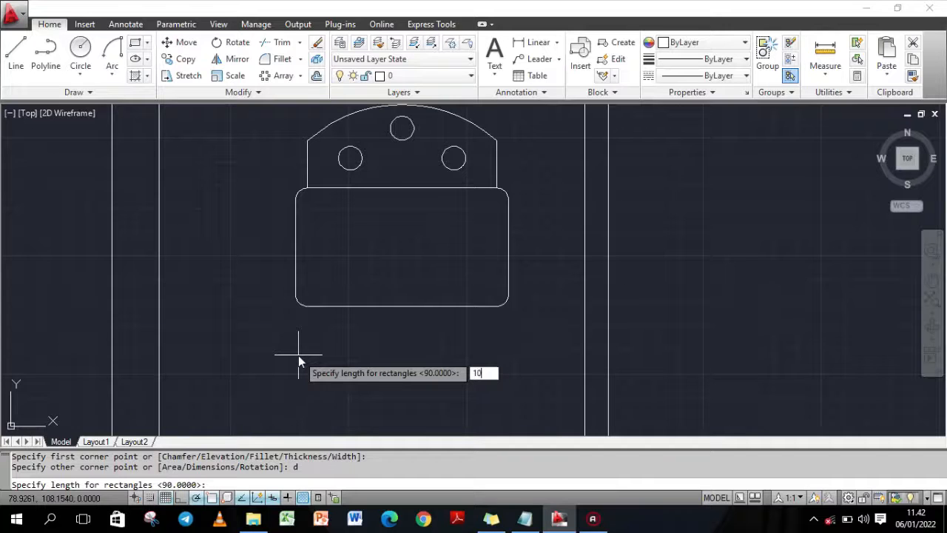
key("Return")
type("60")
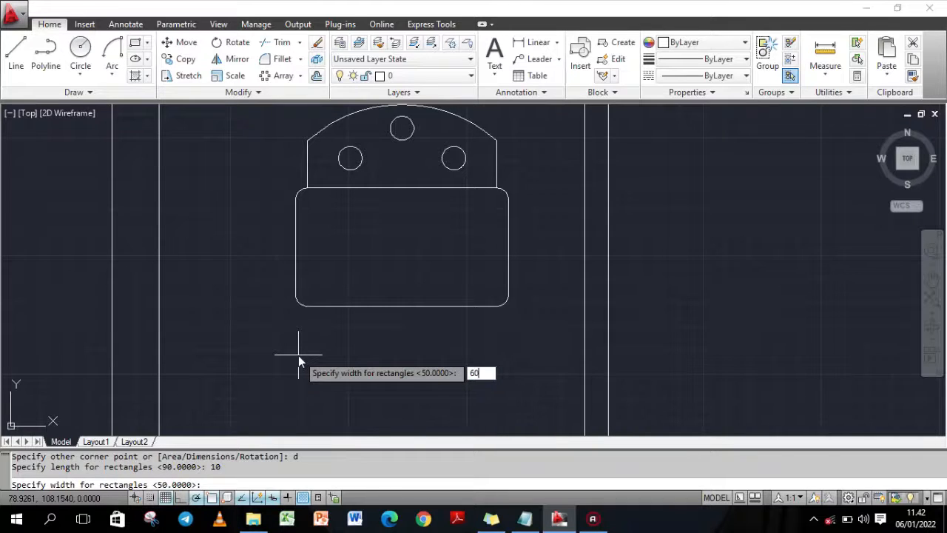
key("Return")
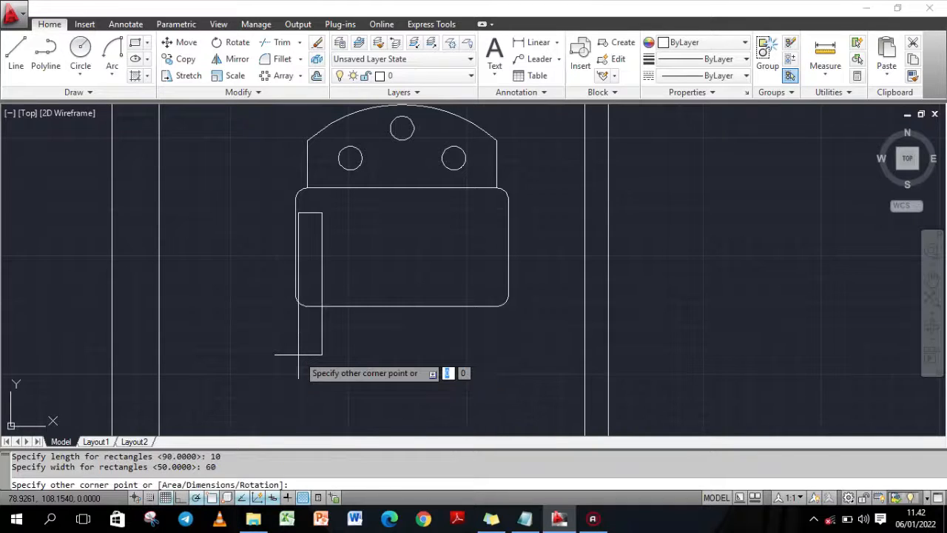
left_click(358, 389)
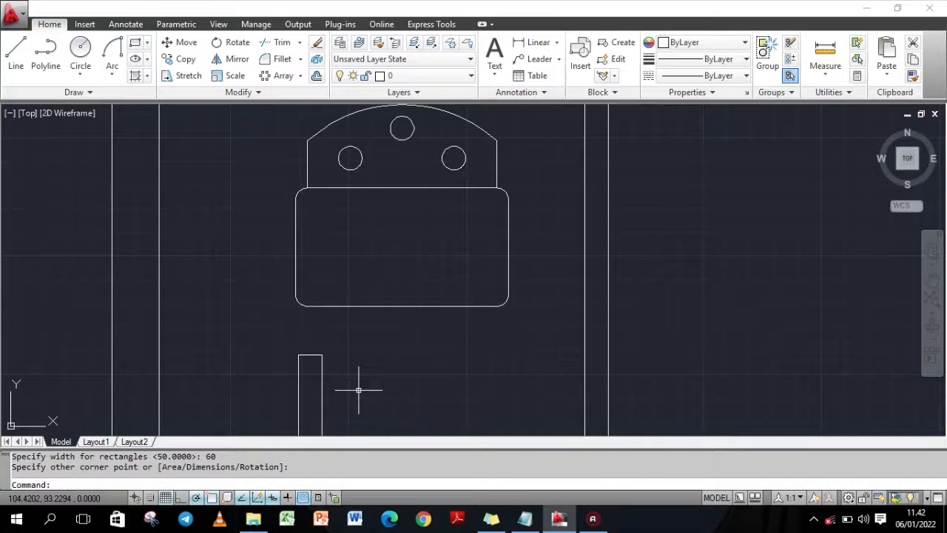
- Move the narrow rectangle so its upper-left corner sits where the filleted rectangle's lower-left arc meets its bottom edge
left_click(179, 43)
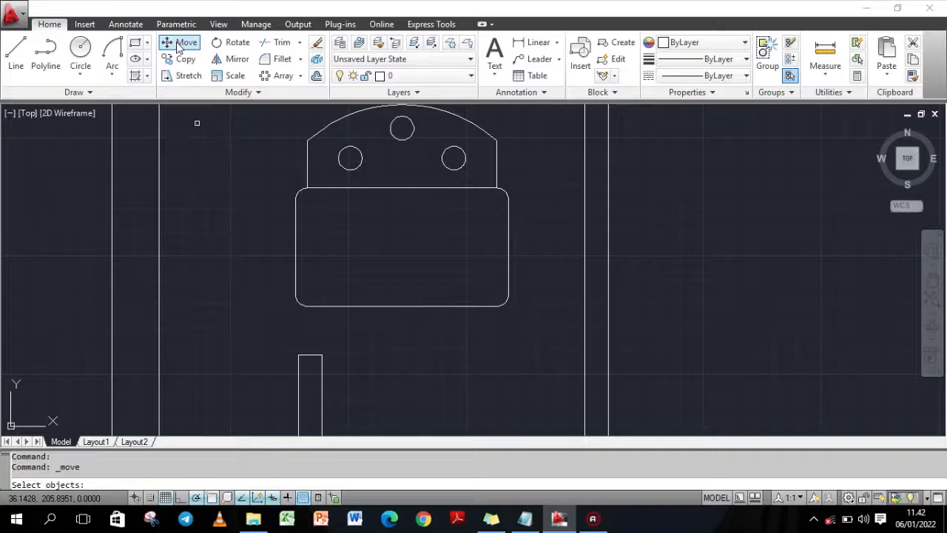
left_click(295, 292)
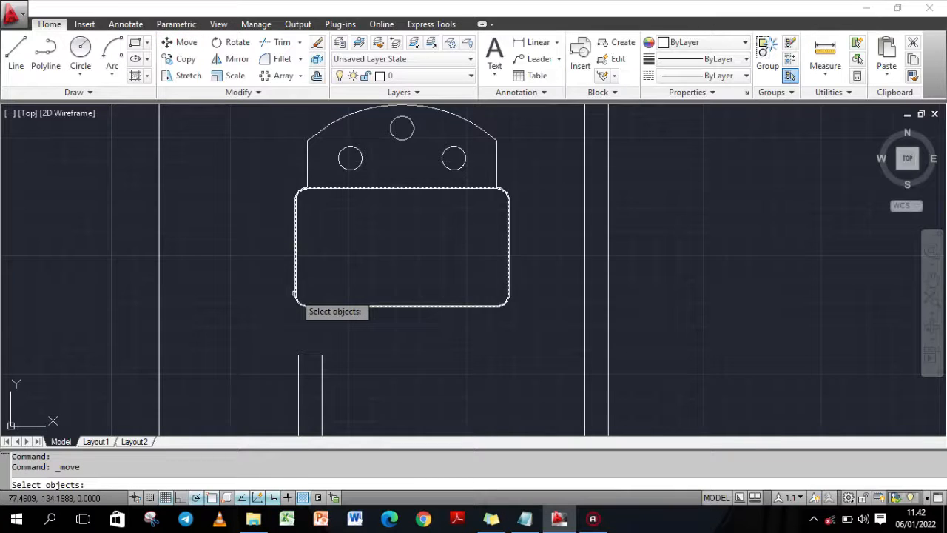
left_click(299, 354)
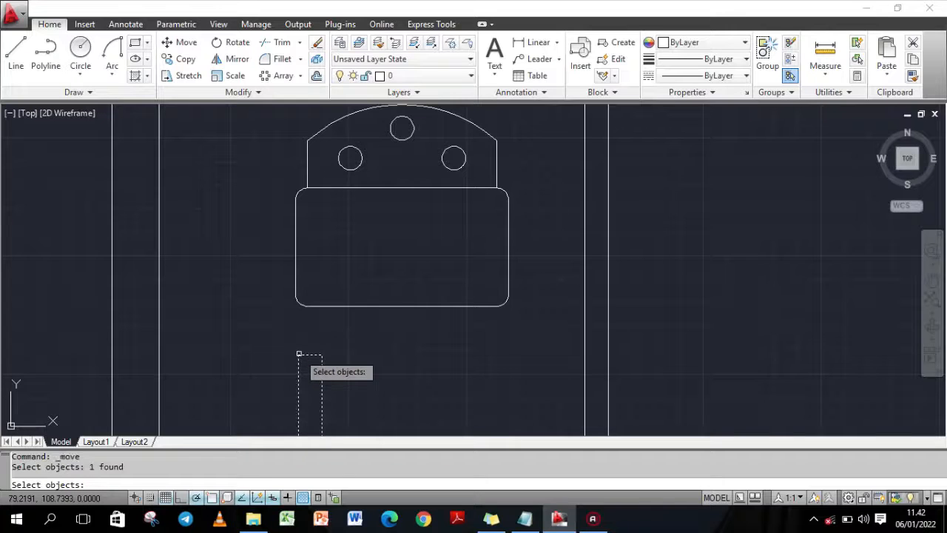
key("Return")
left_click(299, 355)
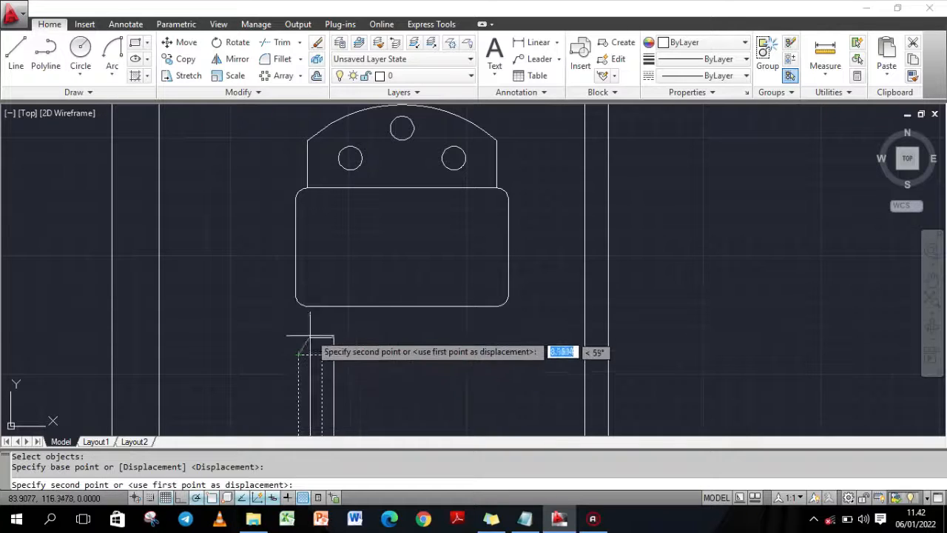
left_click(307, 305)
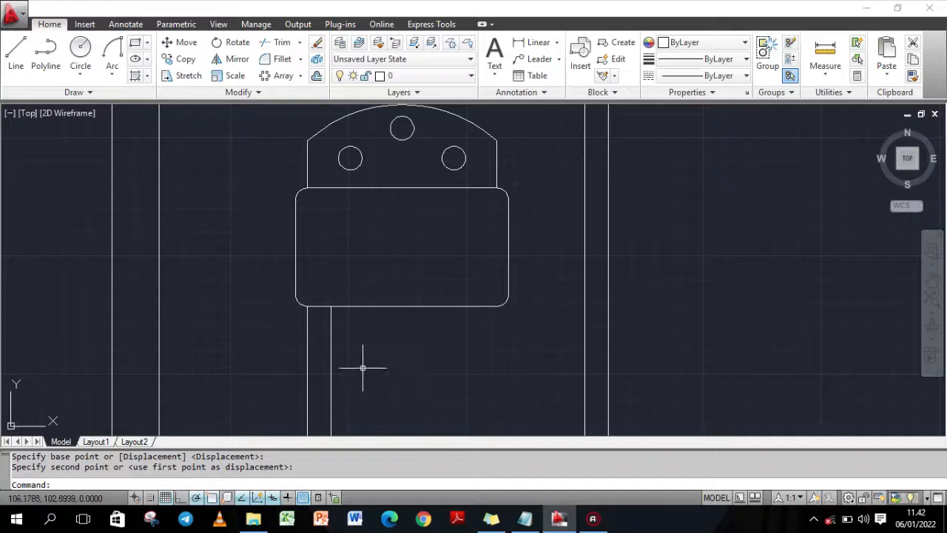
- Chamfer the narrow rectangle's lower-left and lower-right corners using the Multiple option and both distances set to 3
scroll(363, 366, "down", 2)
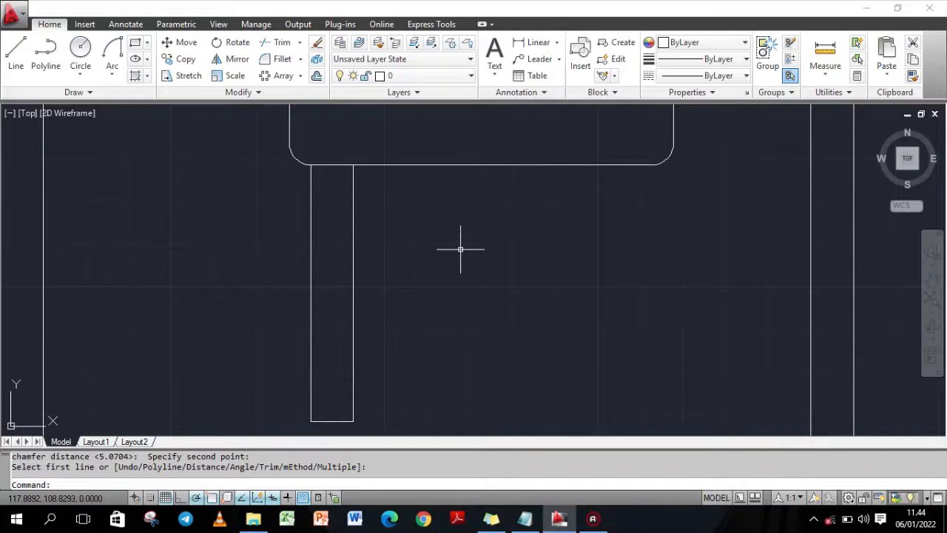
type("CHAMFER")
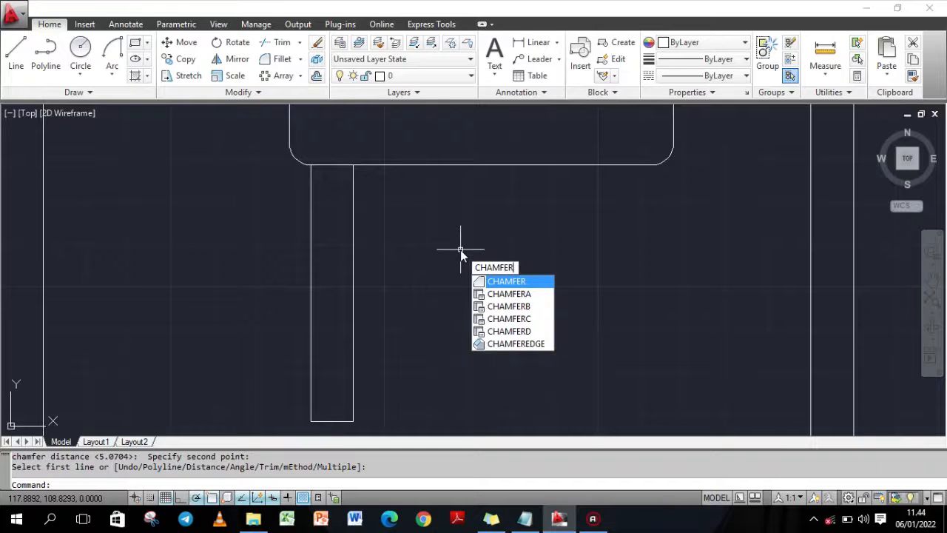
key("Return")
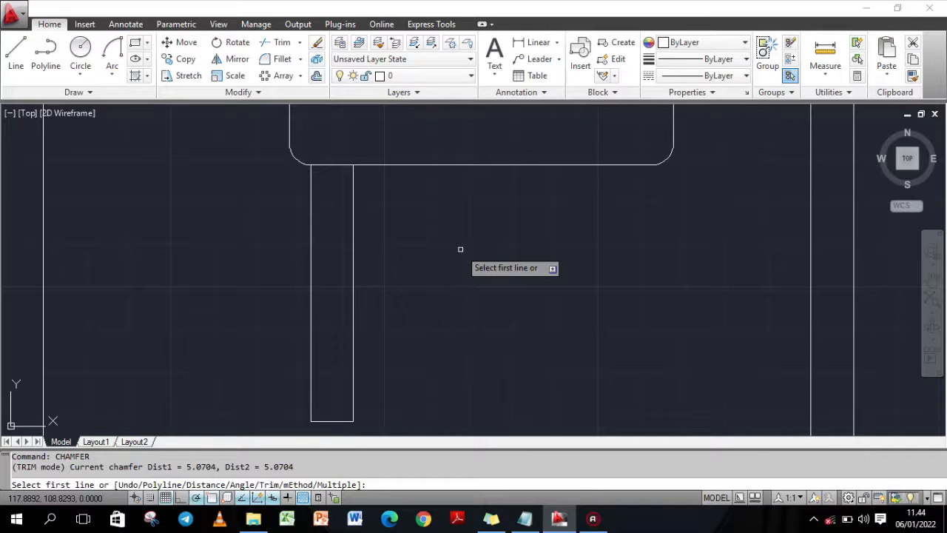
type("multiple")
key("Return")
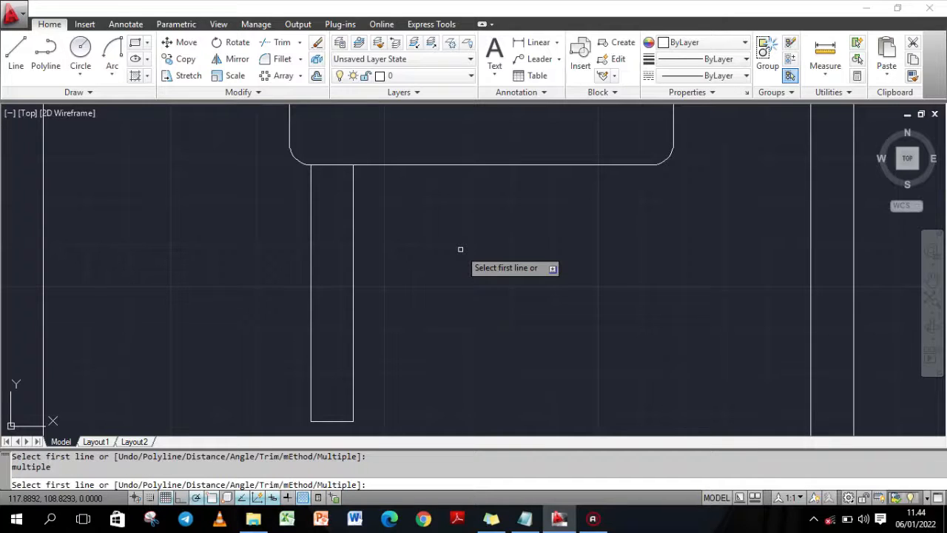
type("distance")
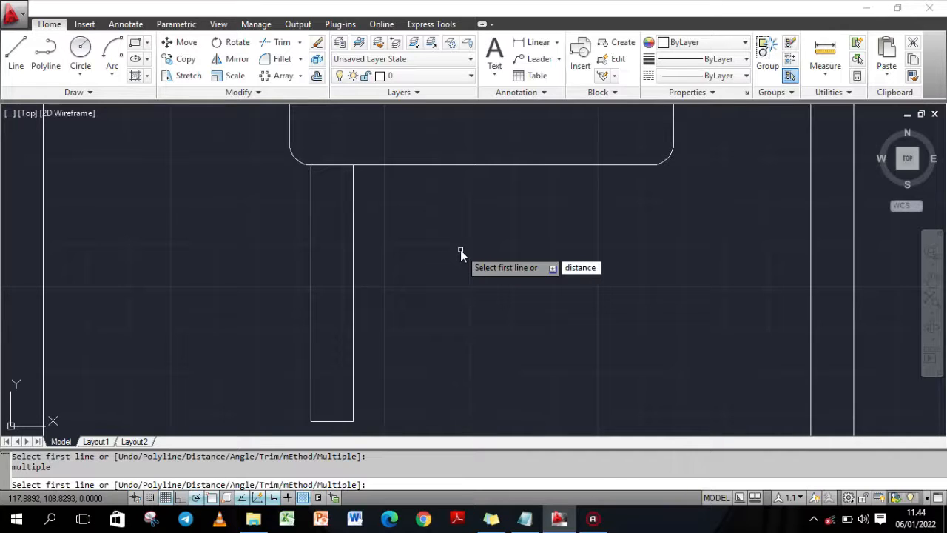
key("Return")
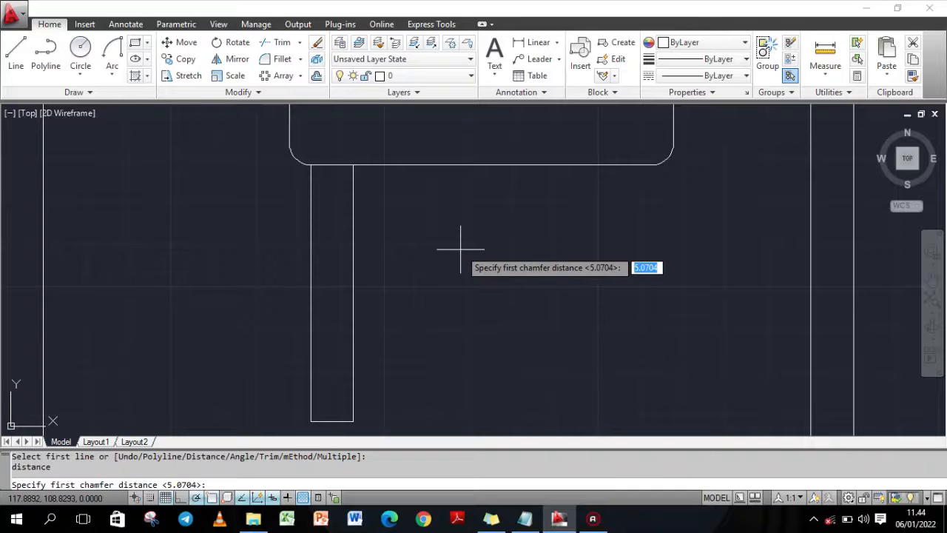
type("3")
key("Return")
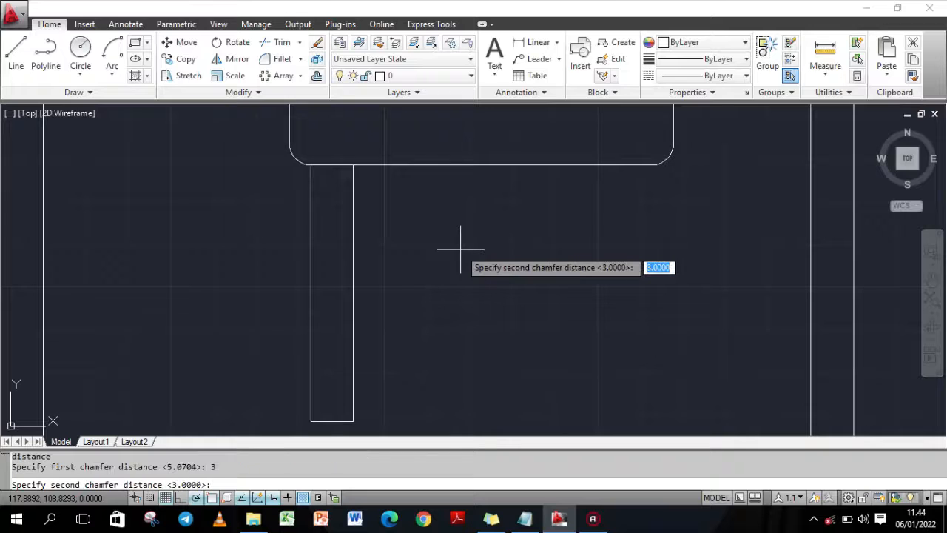
type("3")
key("Return")
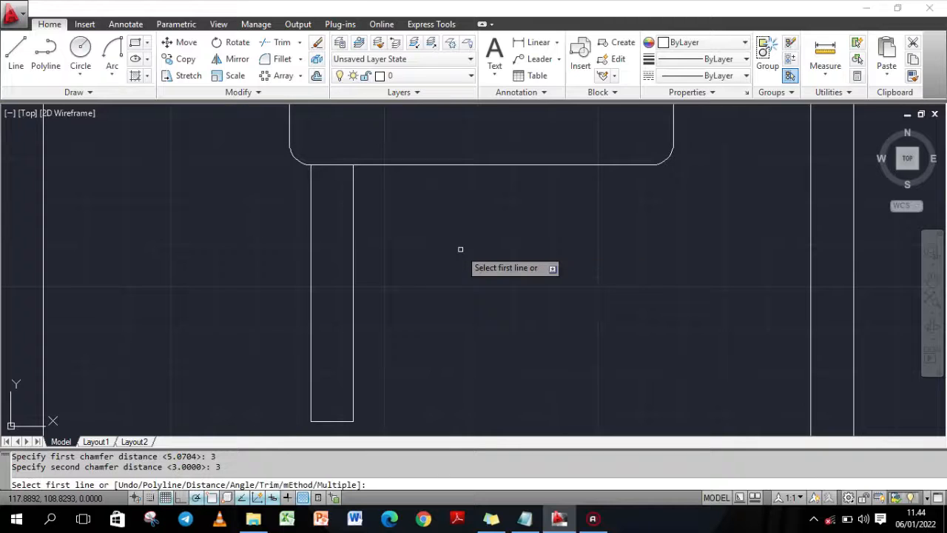
left_click(310, 397)
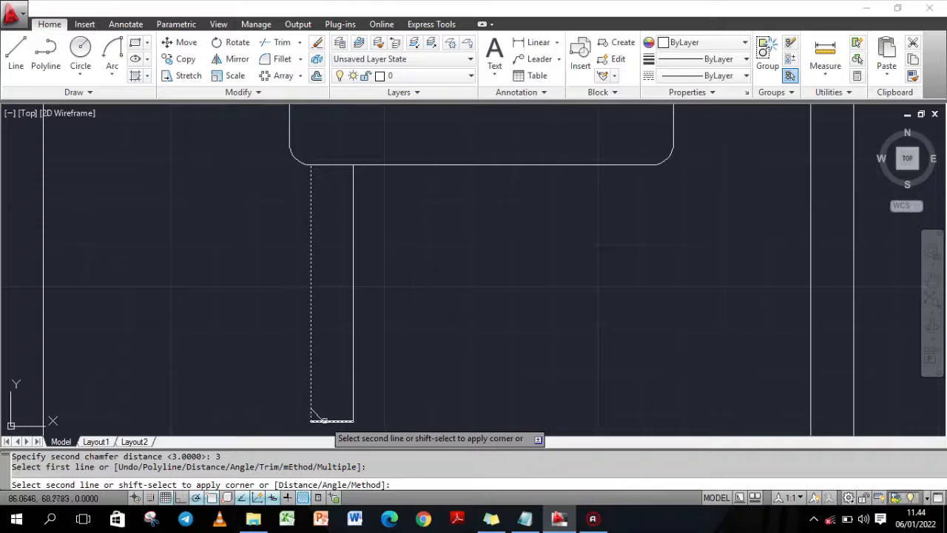
left_click(322, 421)
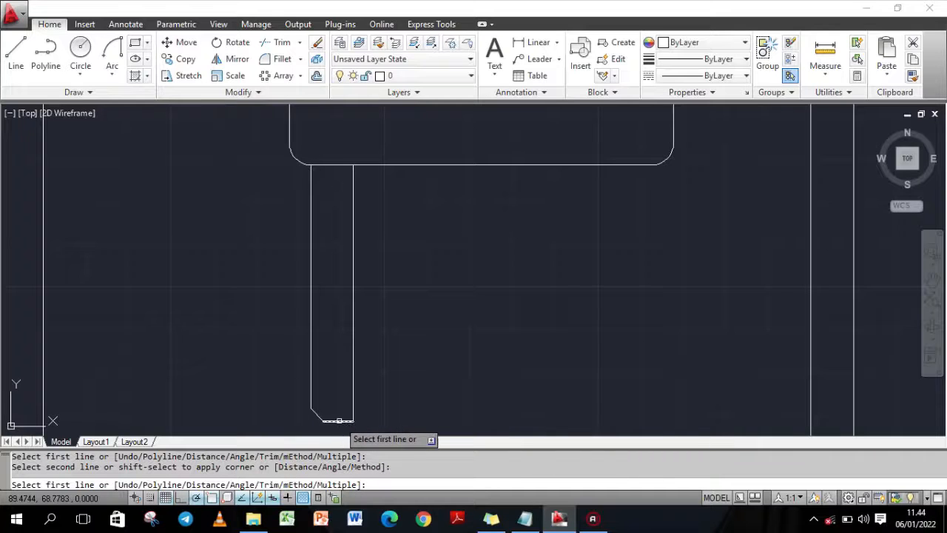
left_click(339, 421)
left_click(352, 396)
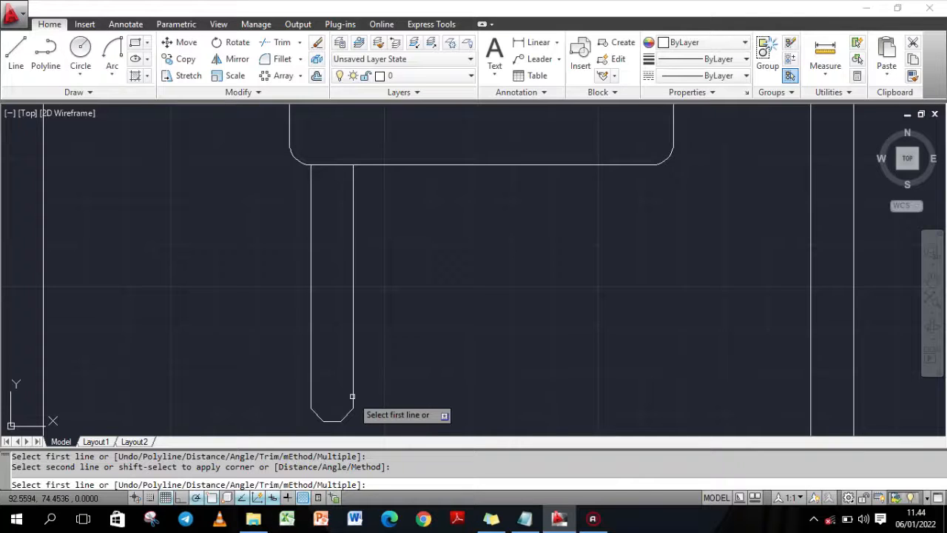
- Start a Rectangular Array of the chamfered leg, entering 3 for the item count and 3 for the spacing
left_click(301, 76)
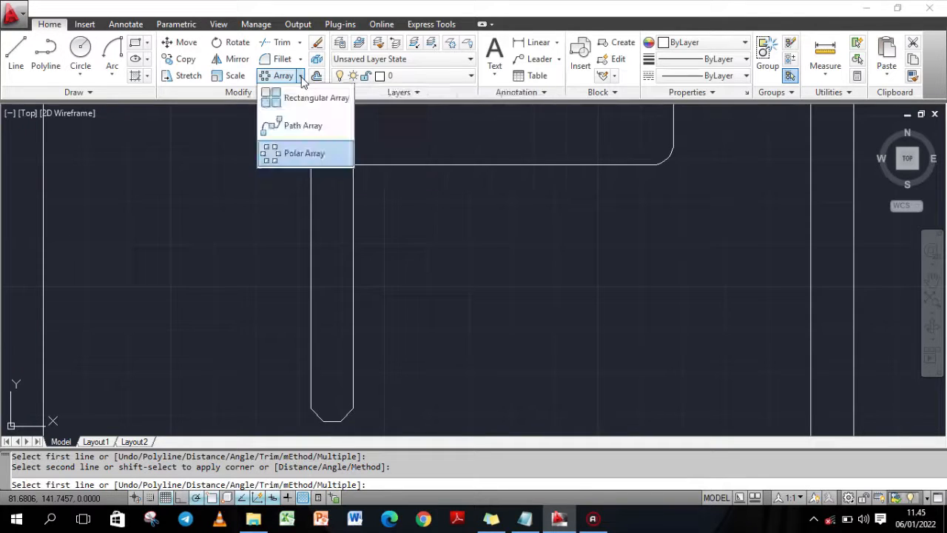
left_click(309, 97)
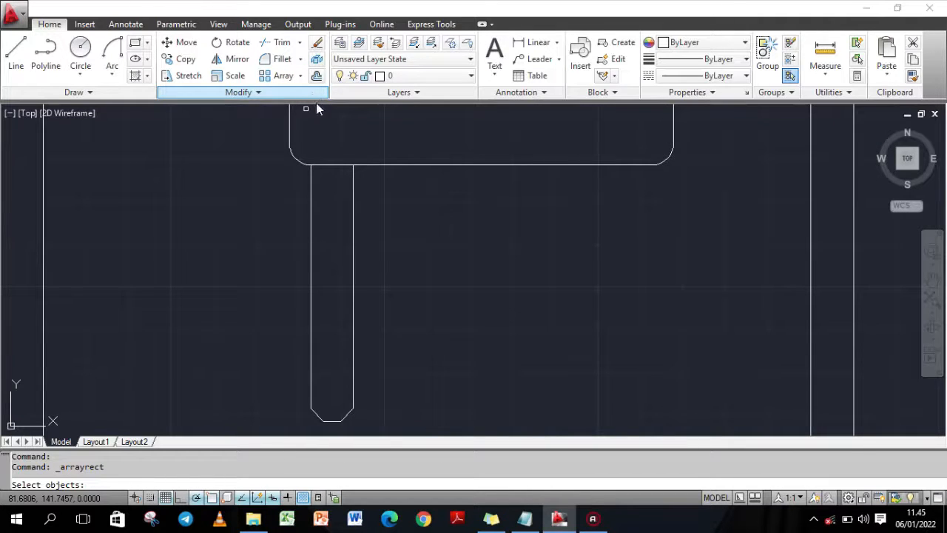
left_click(352, 234)
left_click(352, 234)
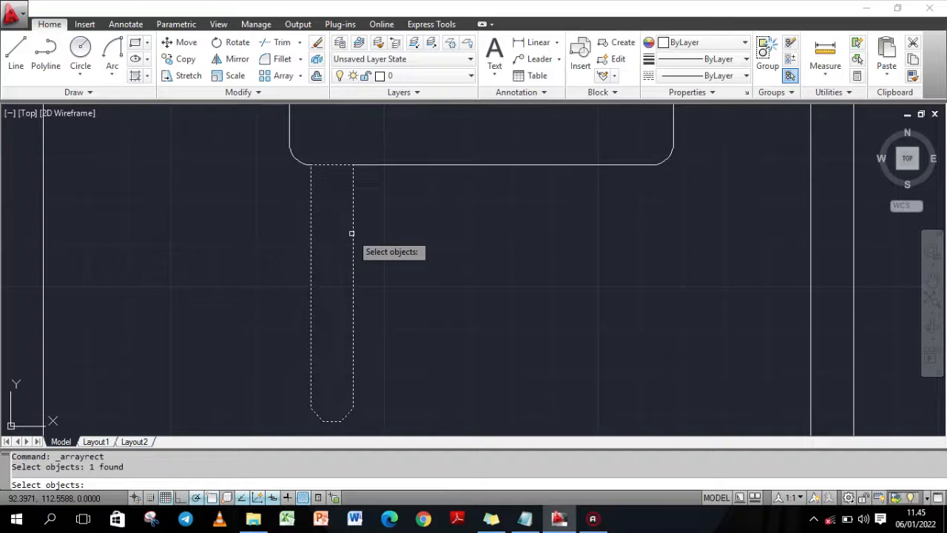
key("Return")
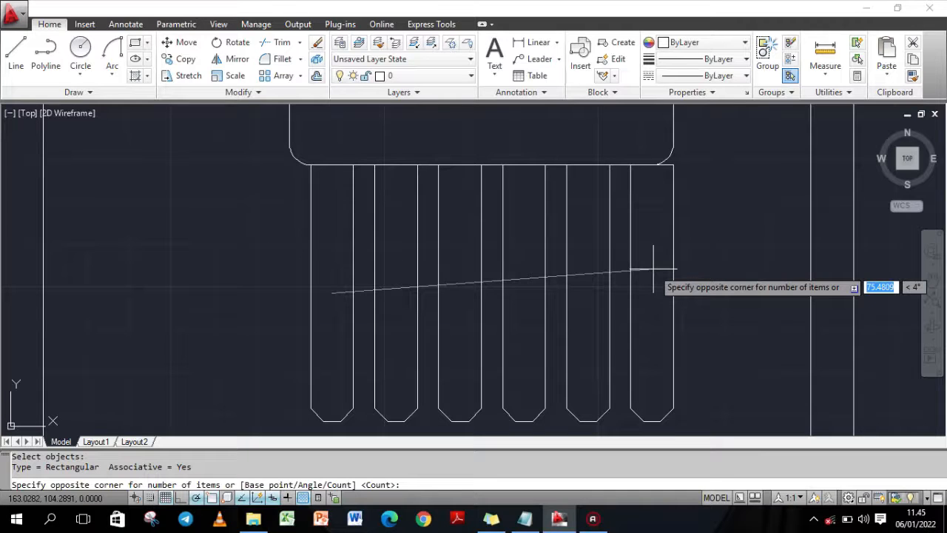
type("3")
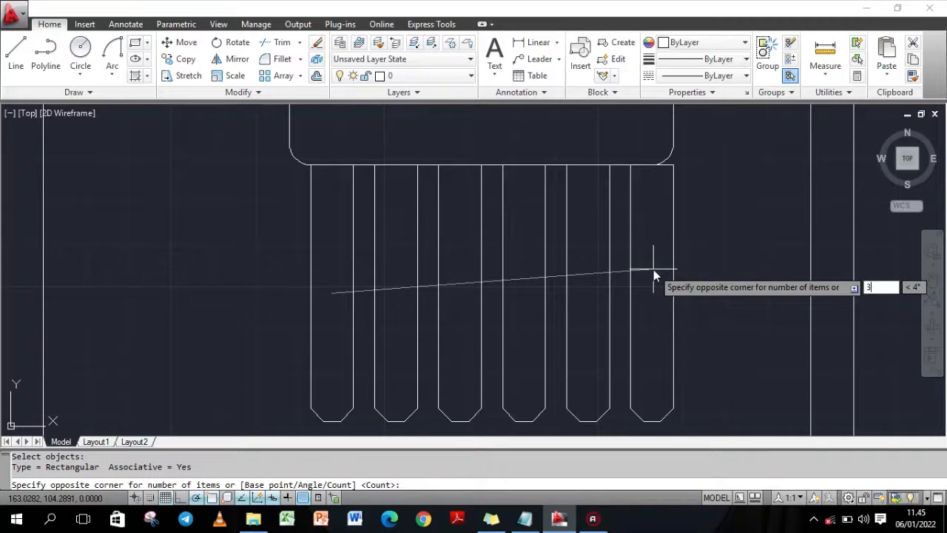
key("Return")
type("3")
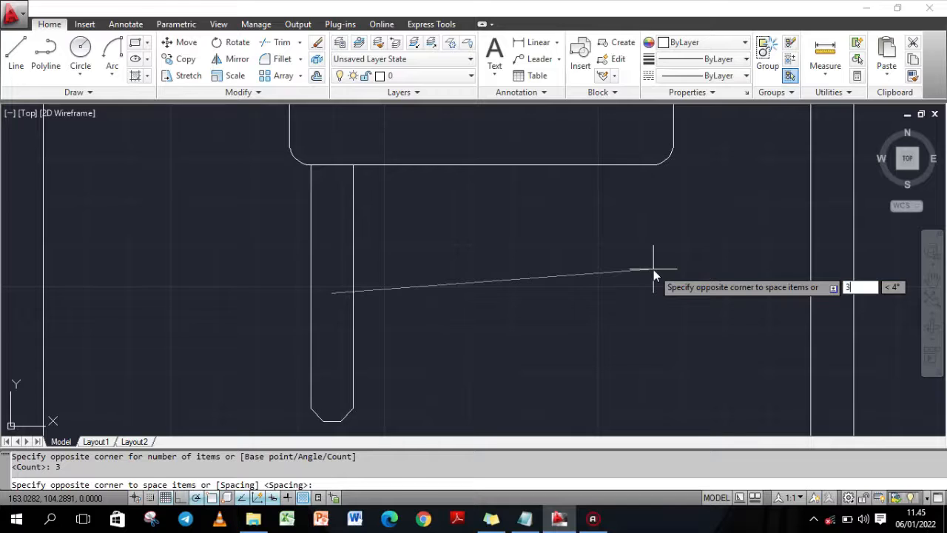
key("Return")
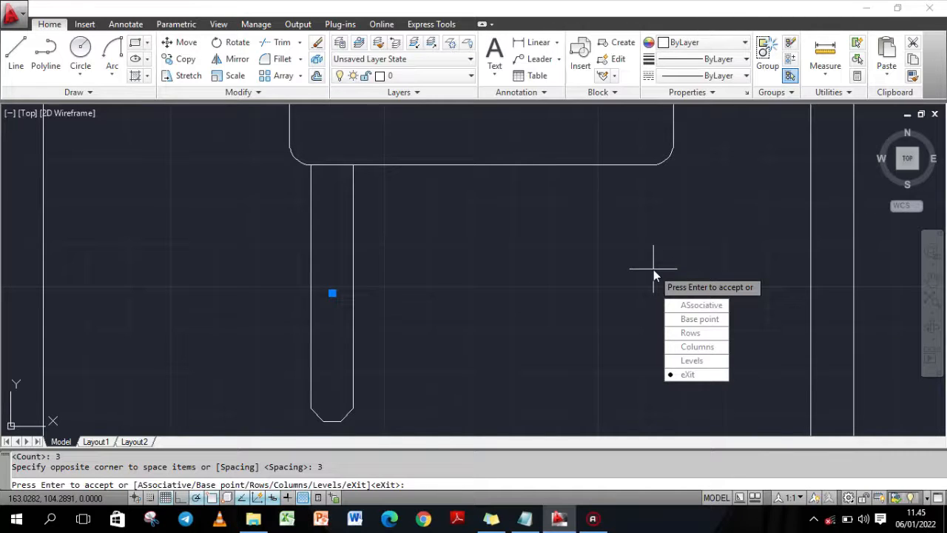
- Set the leg array to 3 columns with a distance of 35 between columns, and accept it
key("Up")
key("Up")
key("Return")
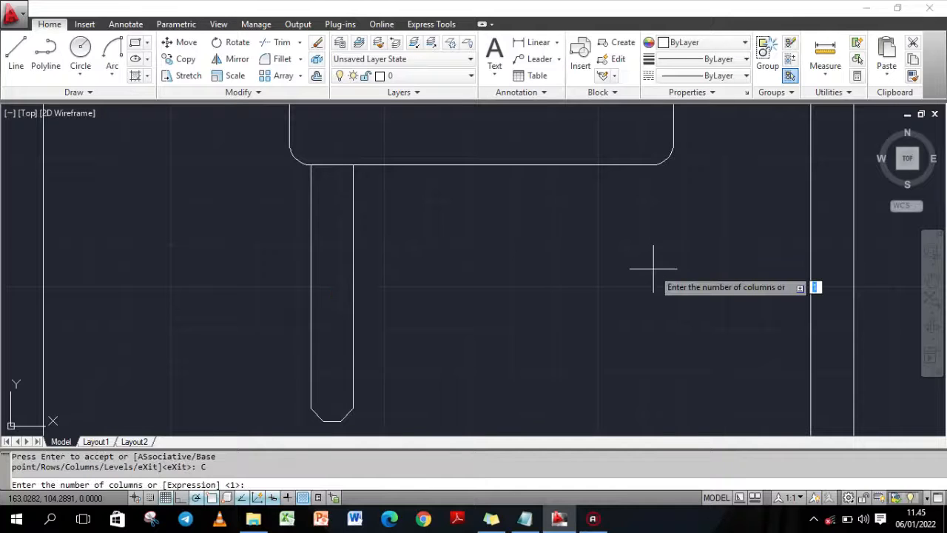
type("3")
key("Return")
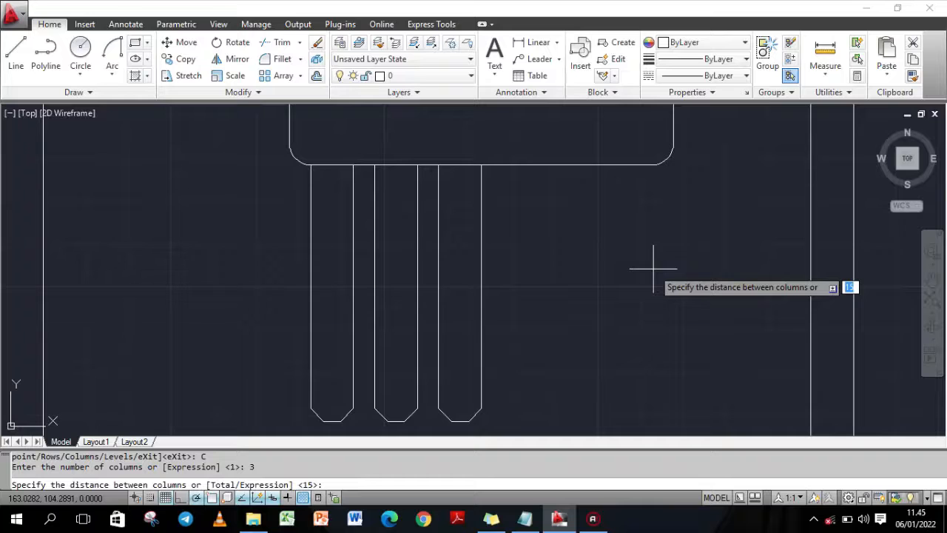
type("35")
key("Return")
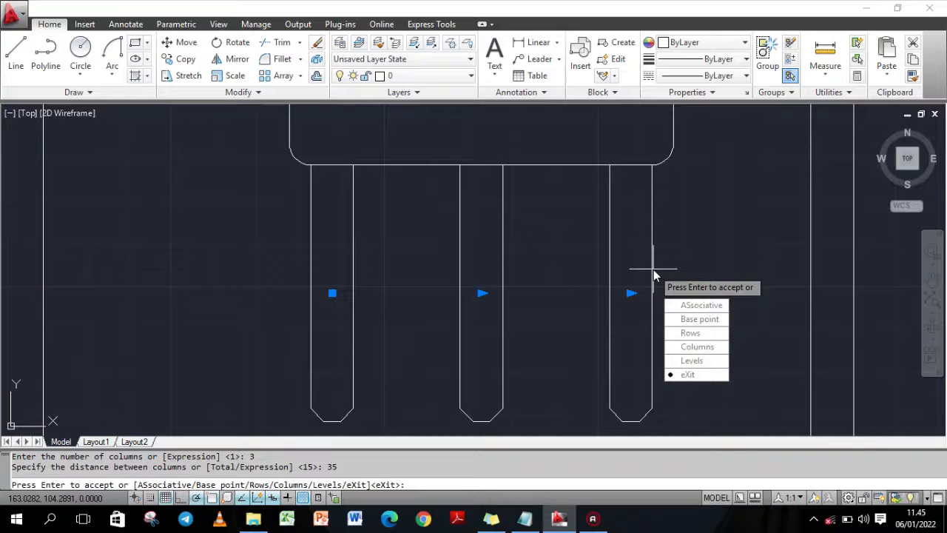
key("Return")
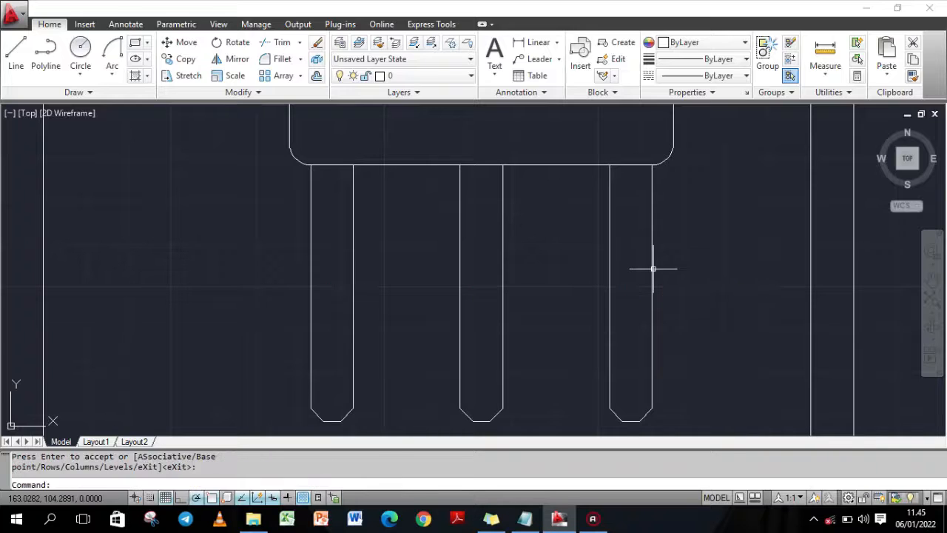
scroll(653, 269, "down", 5)
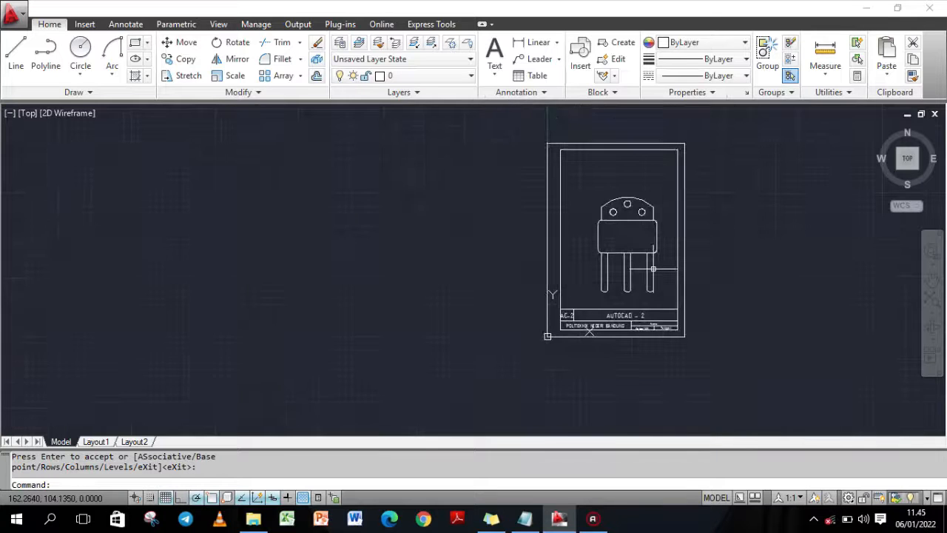
scroll(653, 268, "up", 3)
scroll(661, 264, "down", 2)
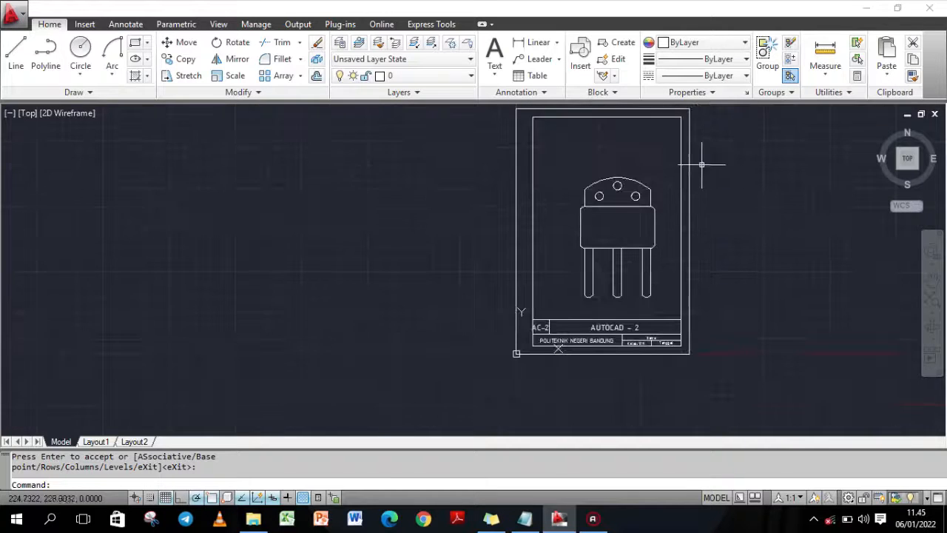